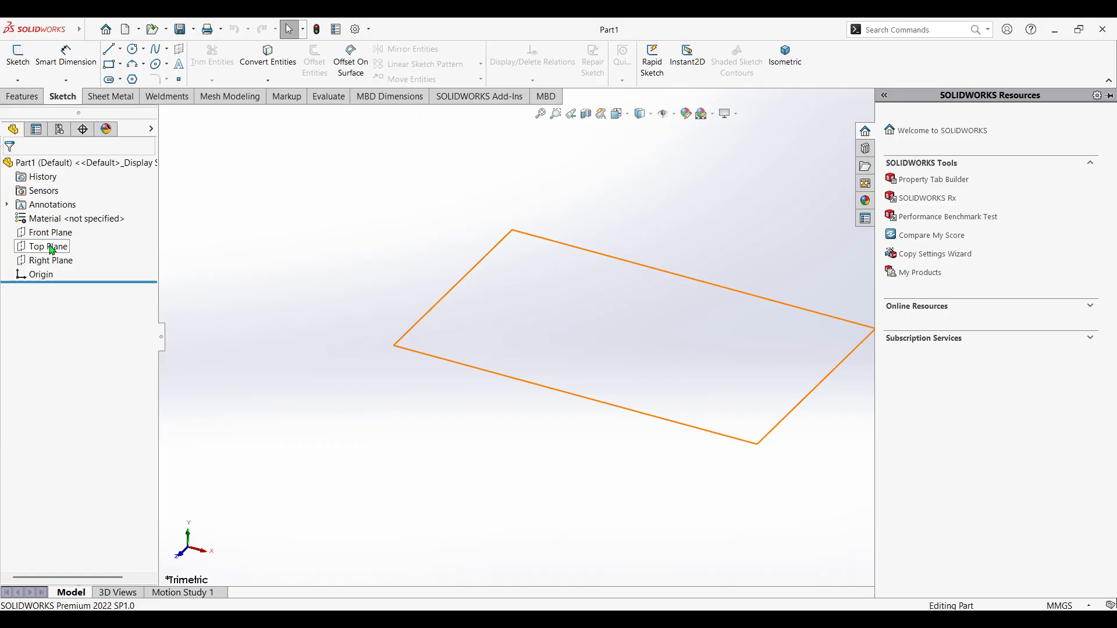
# - Start a sketch on the Top Plane and draw a circle centred on the origin with a radius of about 102 mm
pyautogui.click(52, 249)
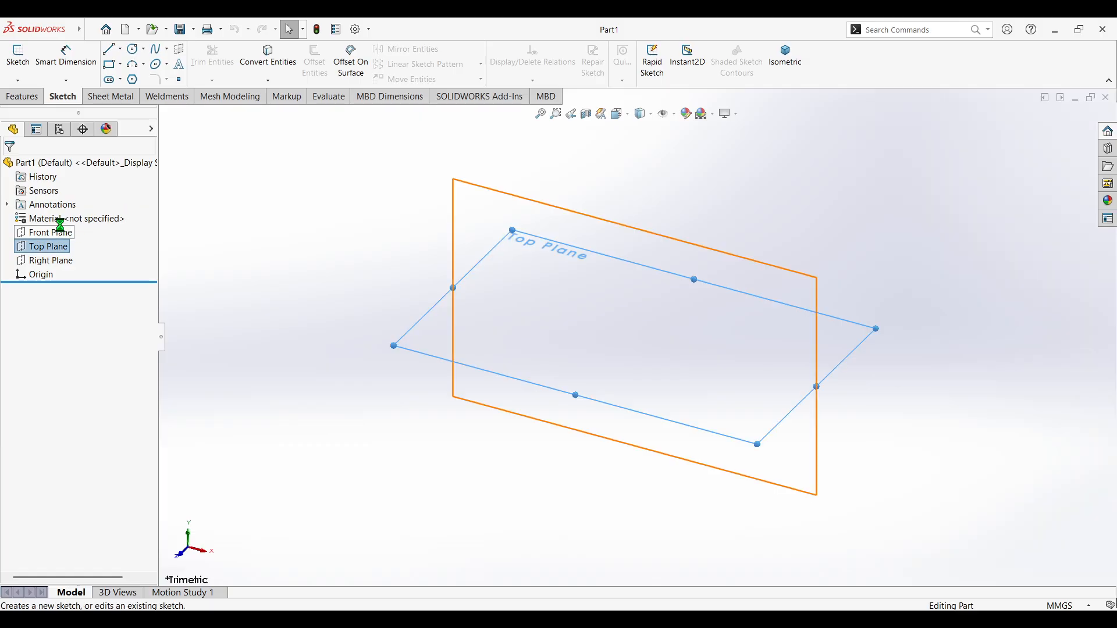
pyautogui.click(133, 51)
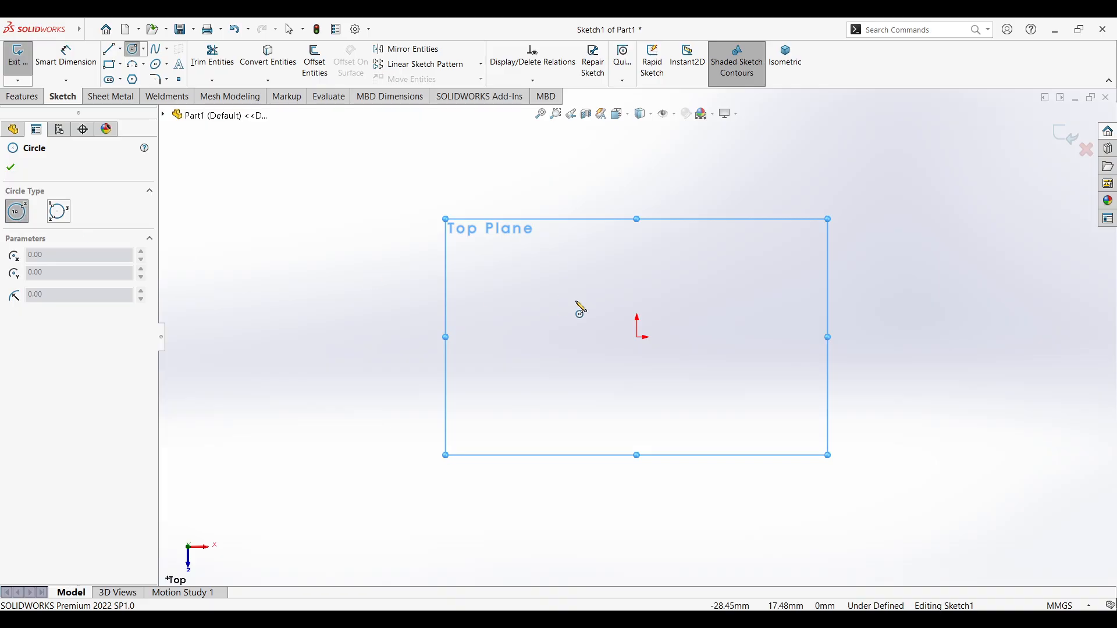
pyautogui.click(638, 337)
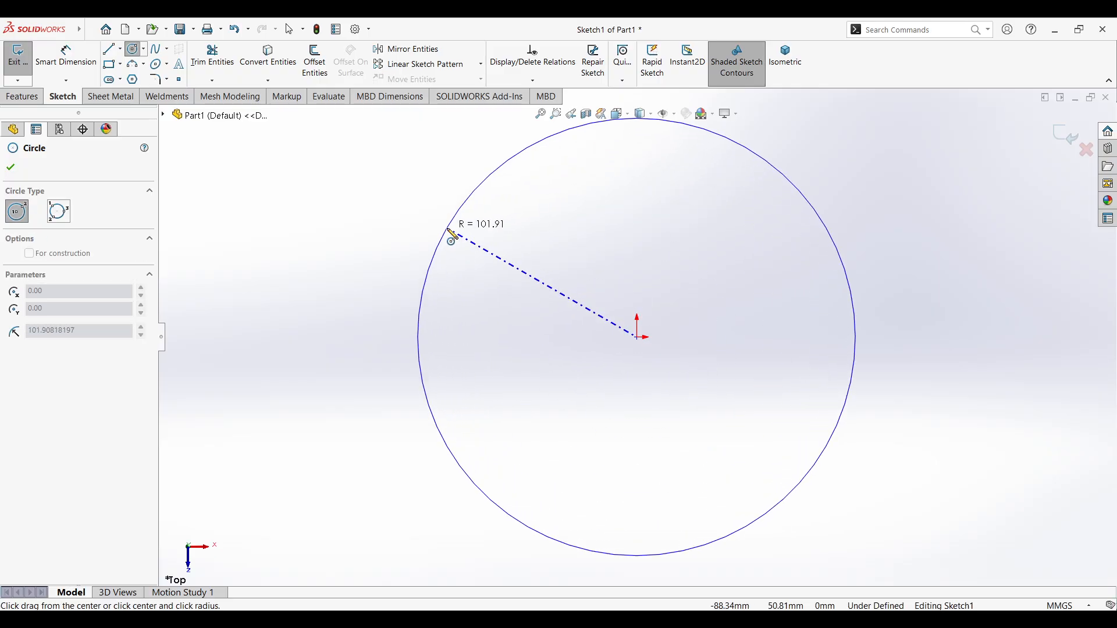
pyautogui.click(452, 235)
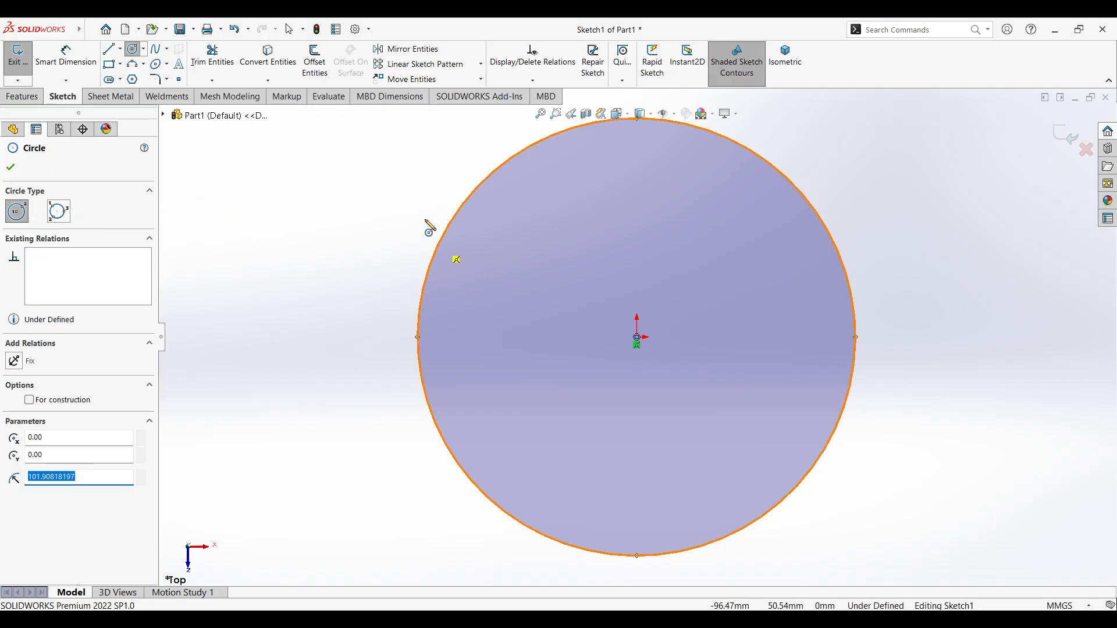
# - Dimension the circle and change the dimension's display to a radius
pyautogui.click(73, 60)
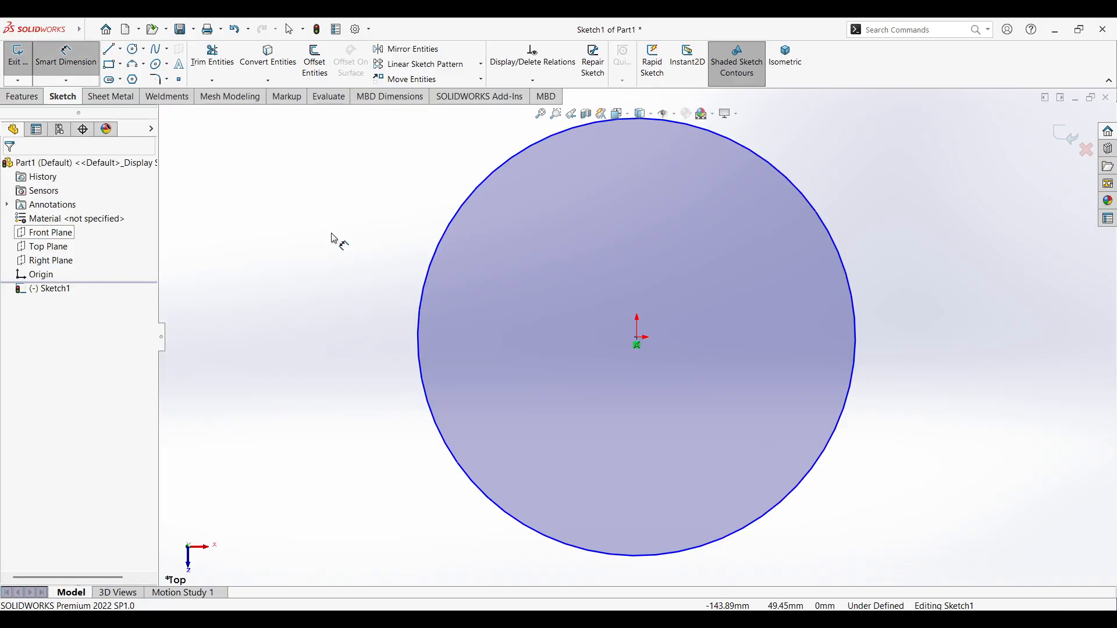
pyautogui.click(427, 274)
pyautogui.click(281, 228)
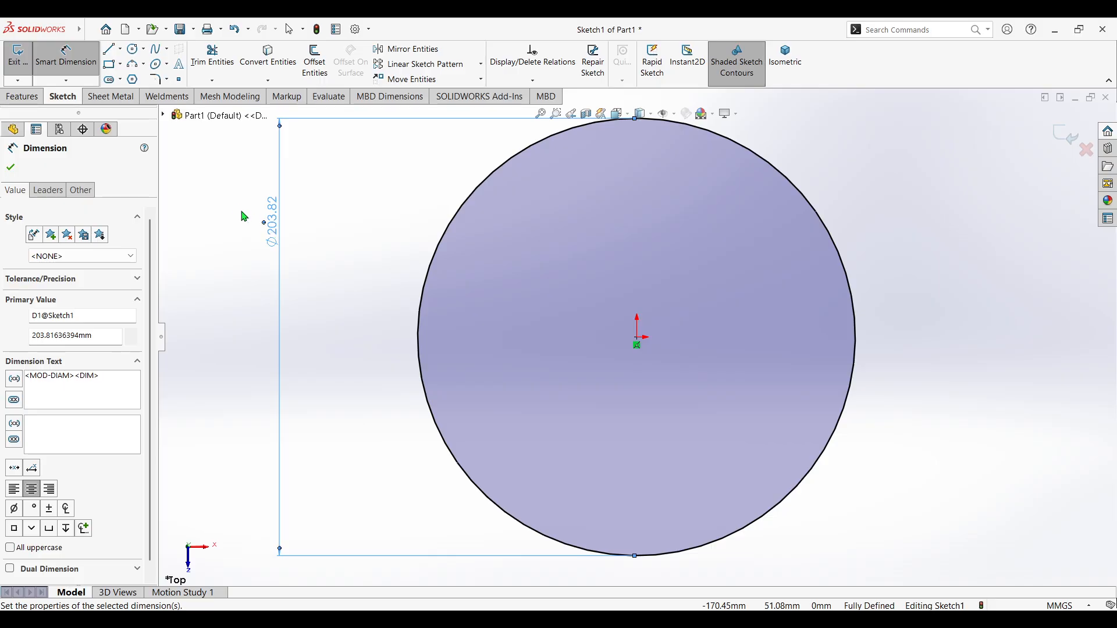
pyautogui.click(279, 192)
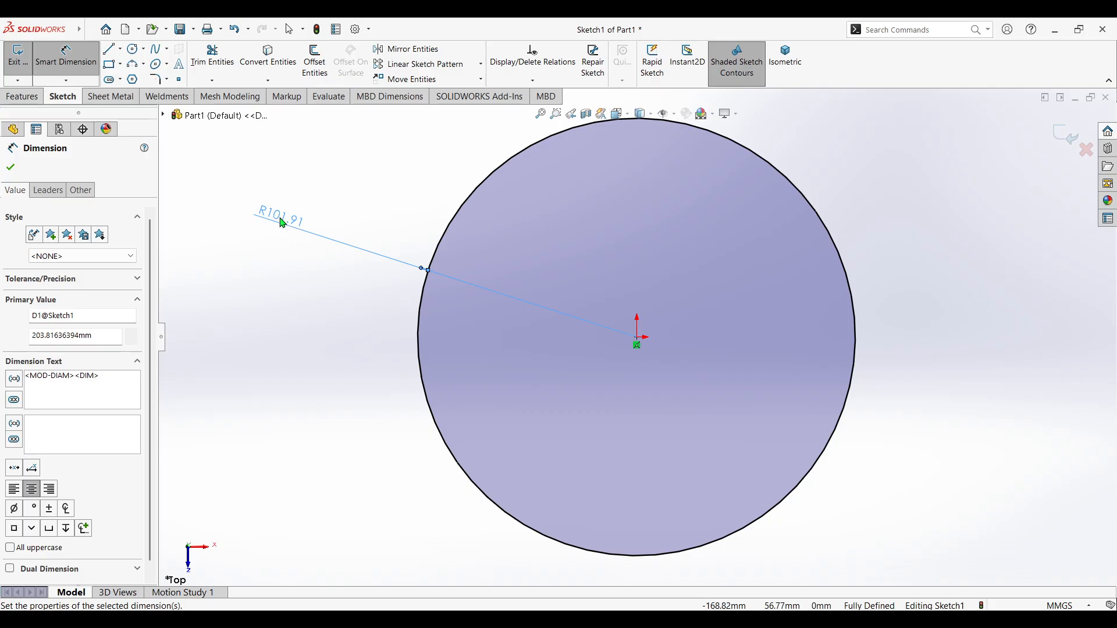
# - Set the circle's radius dimension to 200 mm
pyautogui.click(305, 187)
pyautogui.click(288, 182)
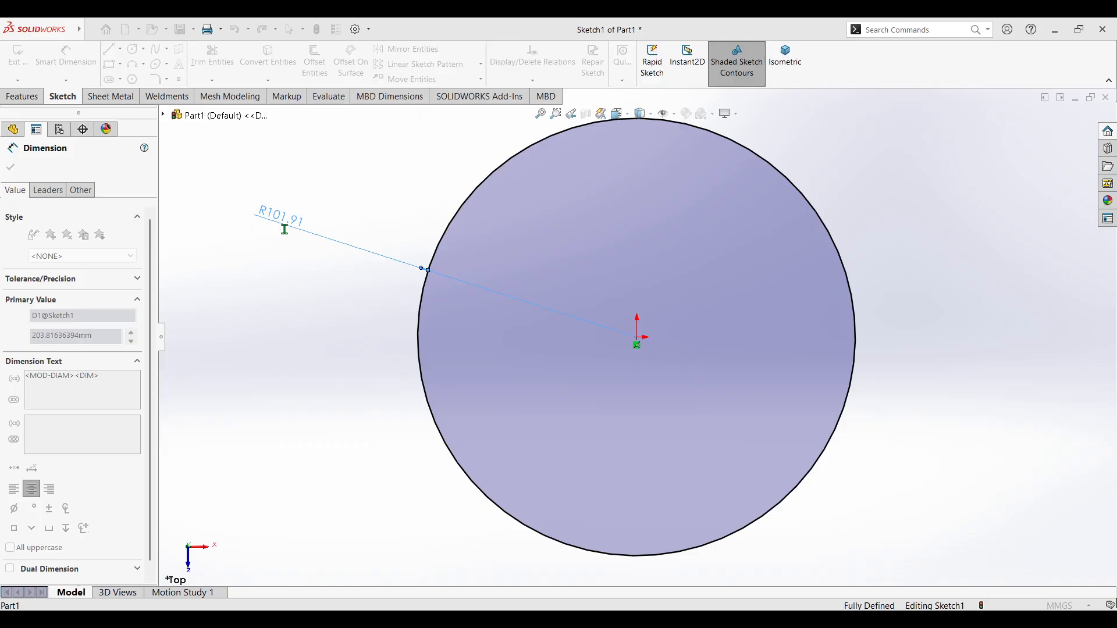
pyautogui.write('200')
pyautogui.press('Return')
# - Set the circle's radius dimension to 25 mm
pyautogui.scroll(-2, 316, 264)
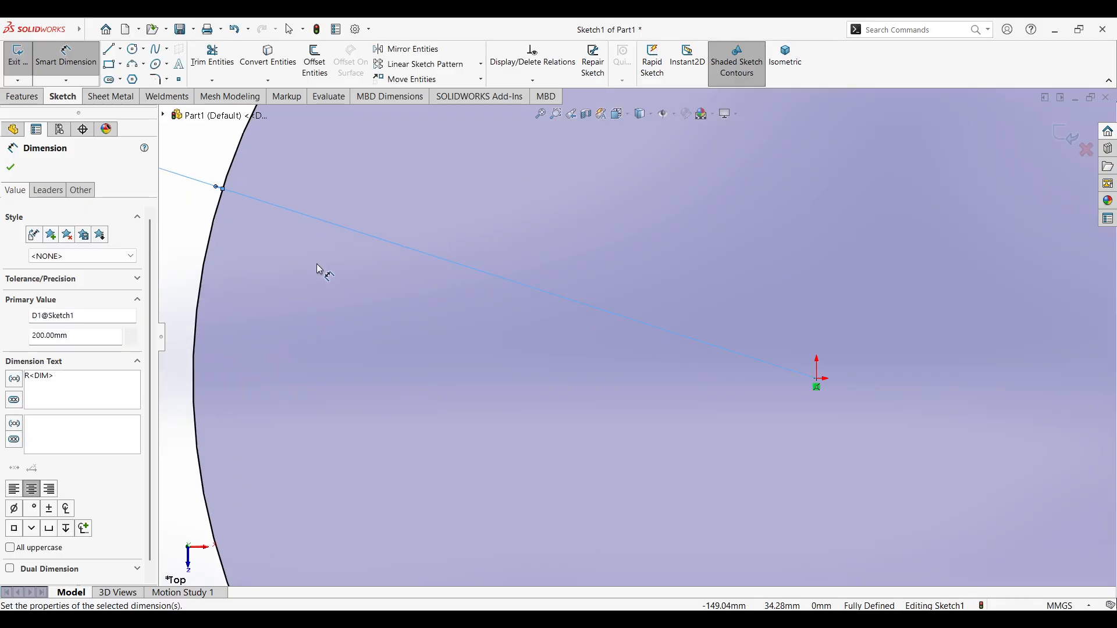
pyautogui.press('f')
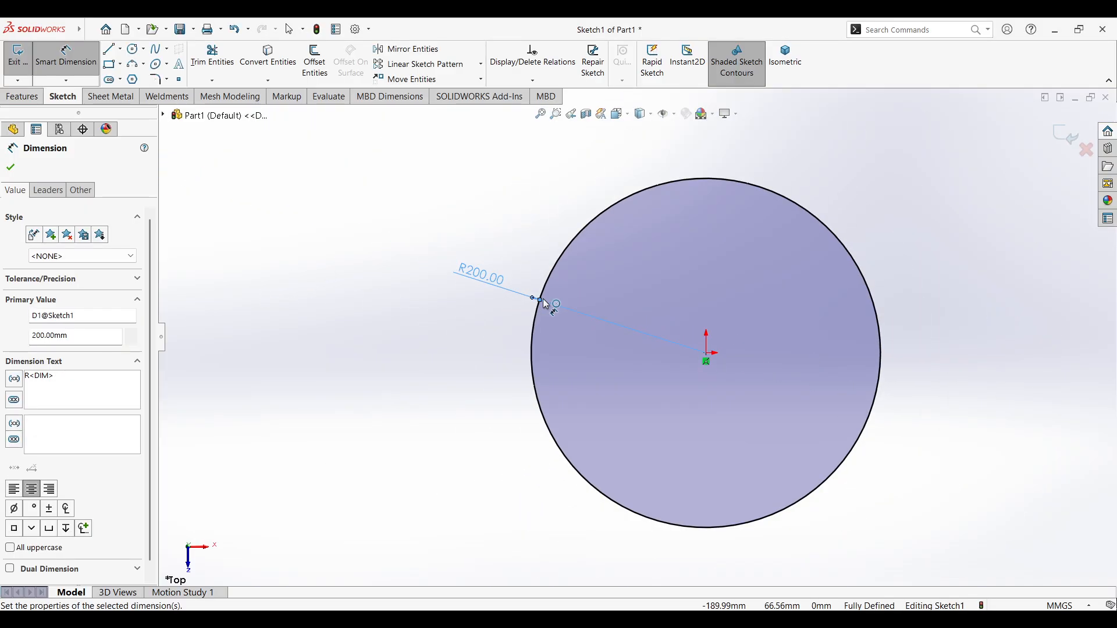
pyautogui.scroll(-3, 661, 329)
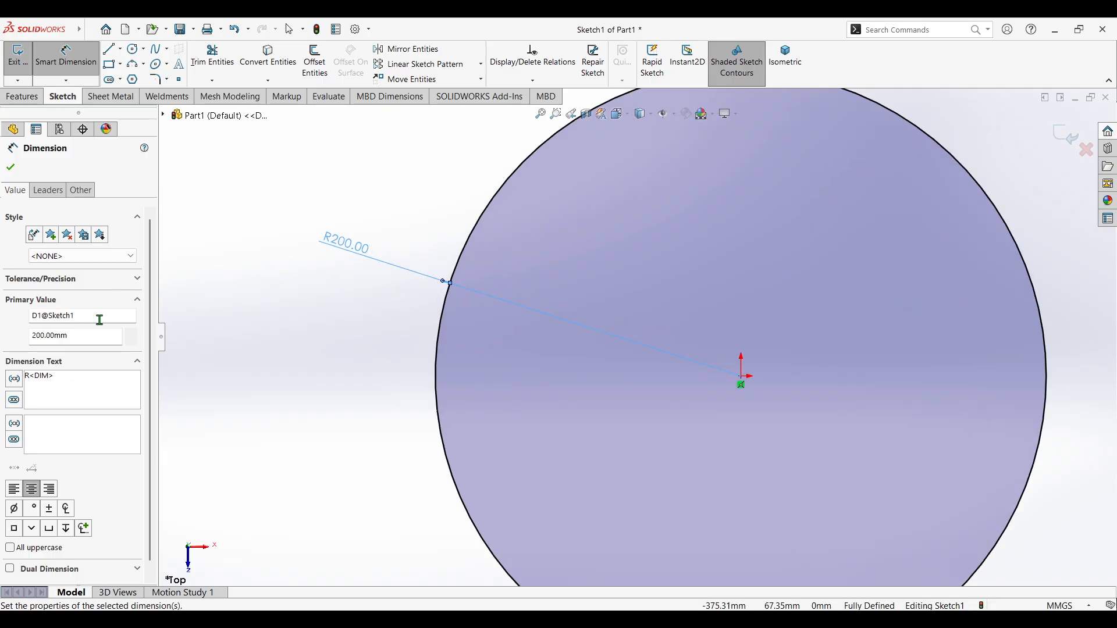
pyautogui.doubleClick(352, 250)
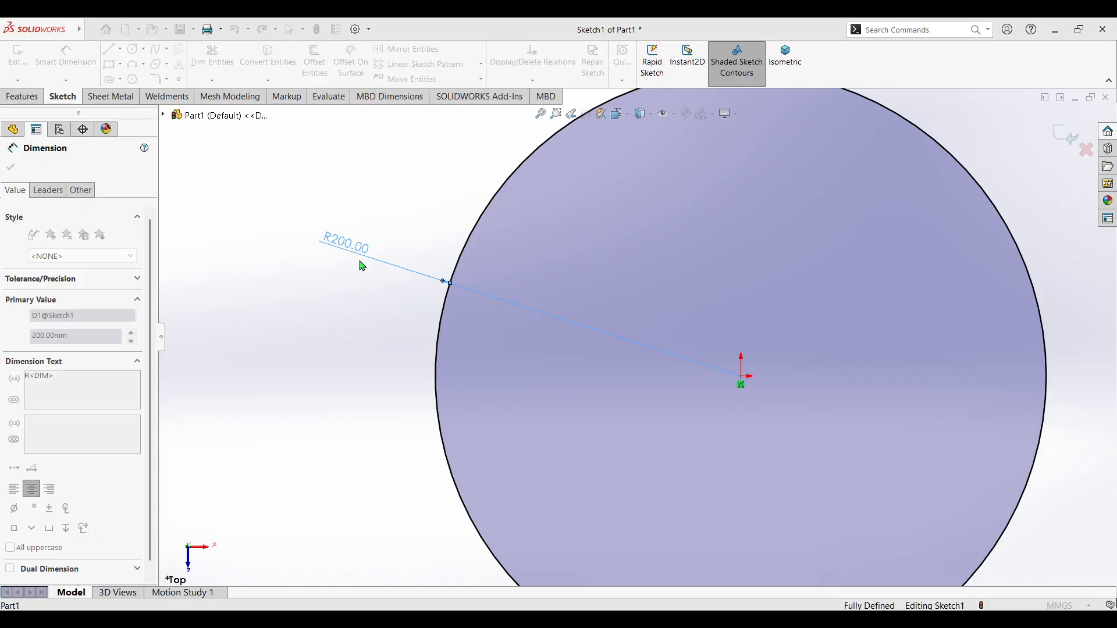
pyautogui.write('25')
pyautogui.press('Return')
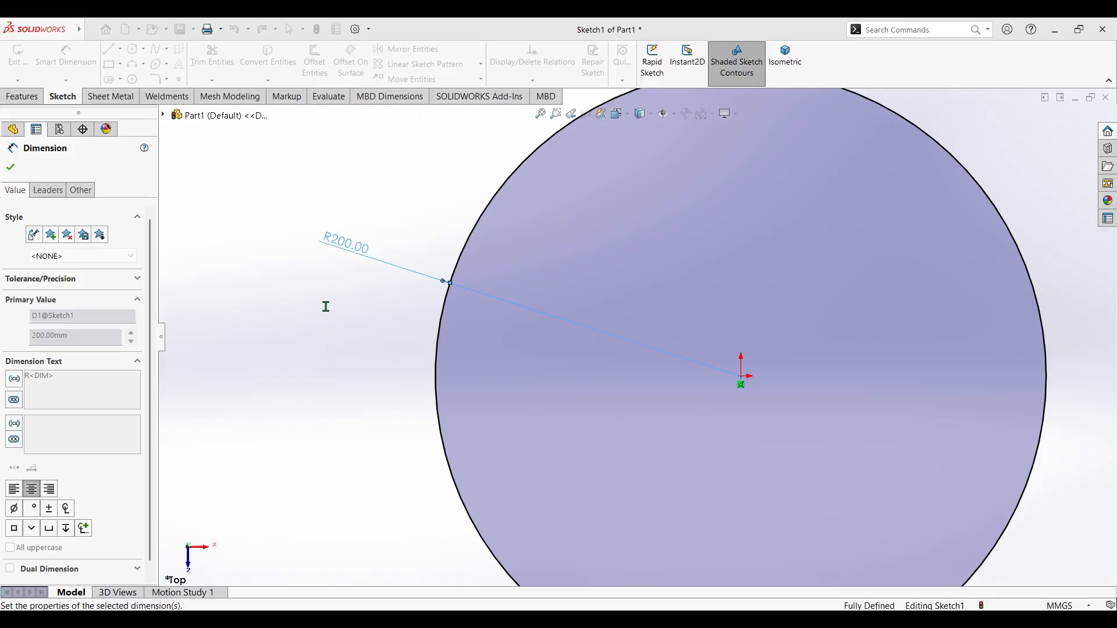
# - Draw a three-point perimeter circle passing through the origin, overlapping the first circle on its left, with a radius of about 25.6 mm
pyautogui.scroll(-4, 1042, 468)
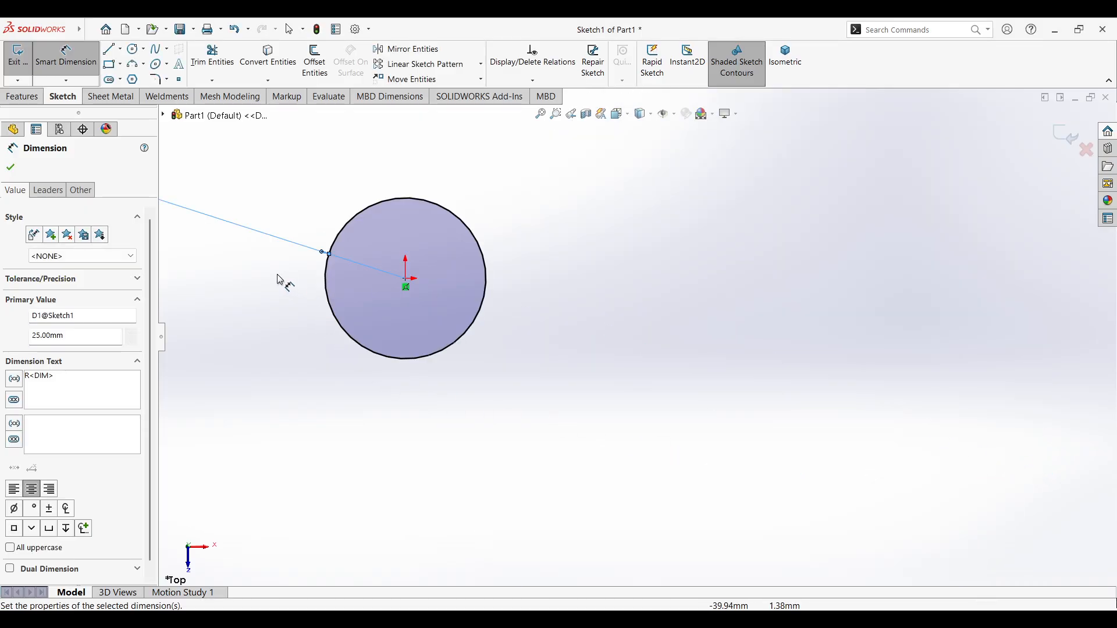
pyautogui.scroll(-2, 178, 243)
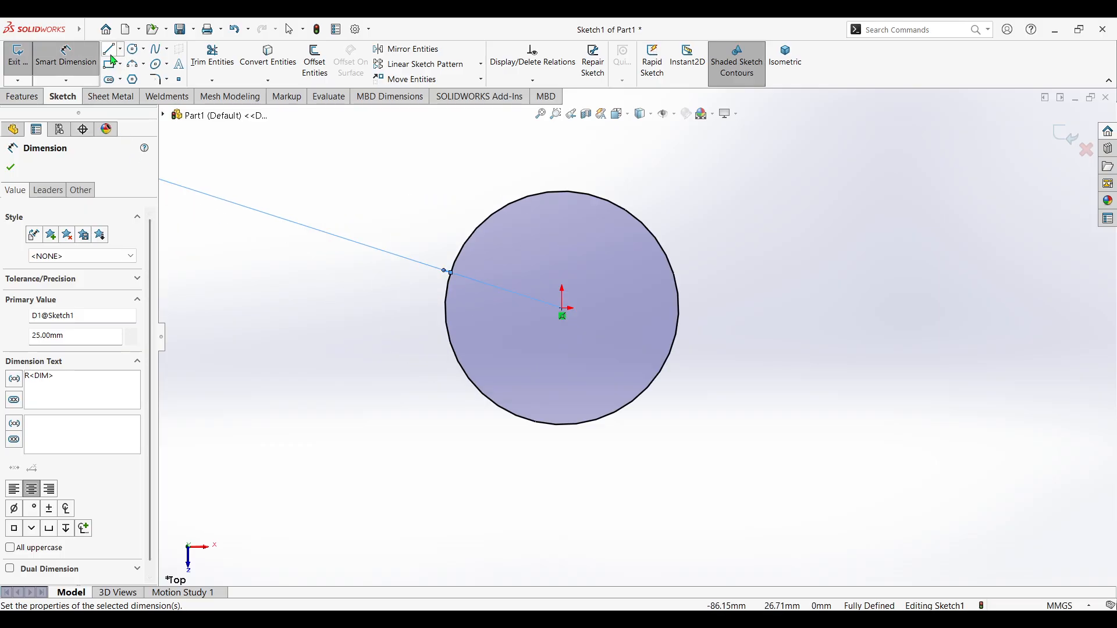
pyautogui.click(133, 51)
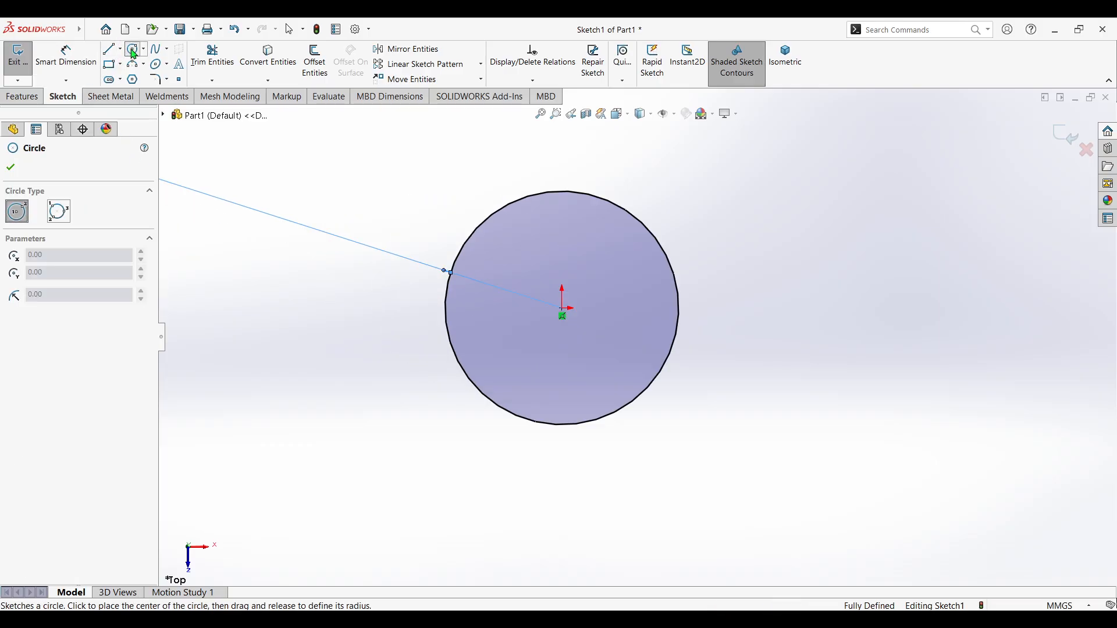
pyautogui.click(59, 216)
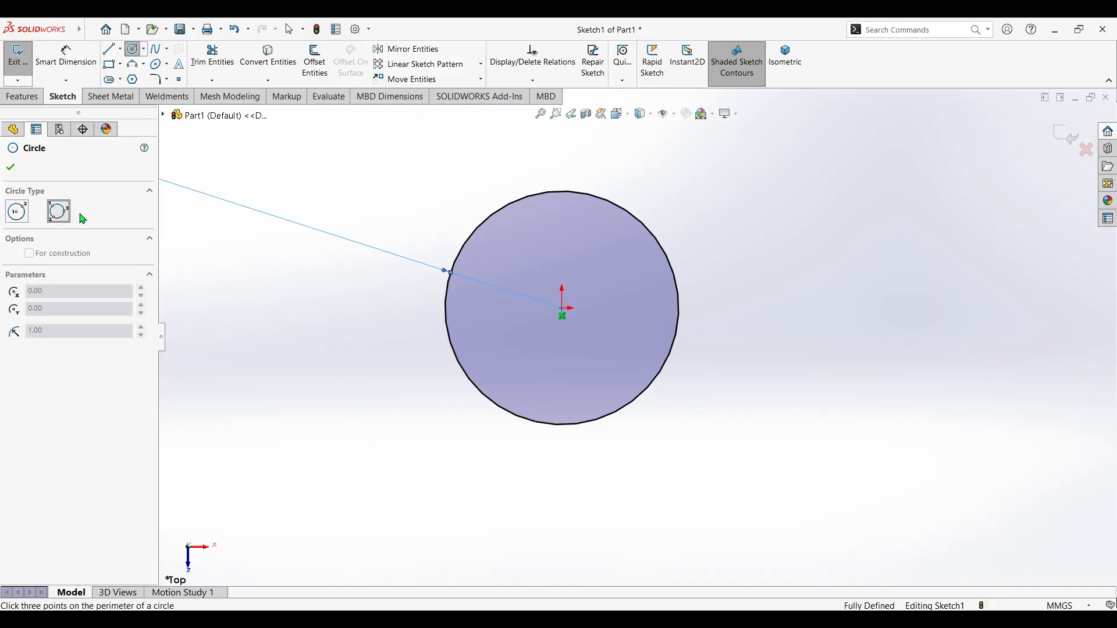
pyautogui.click(562, 316)
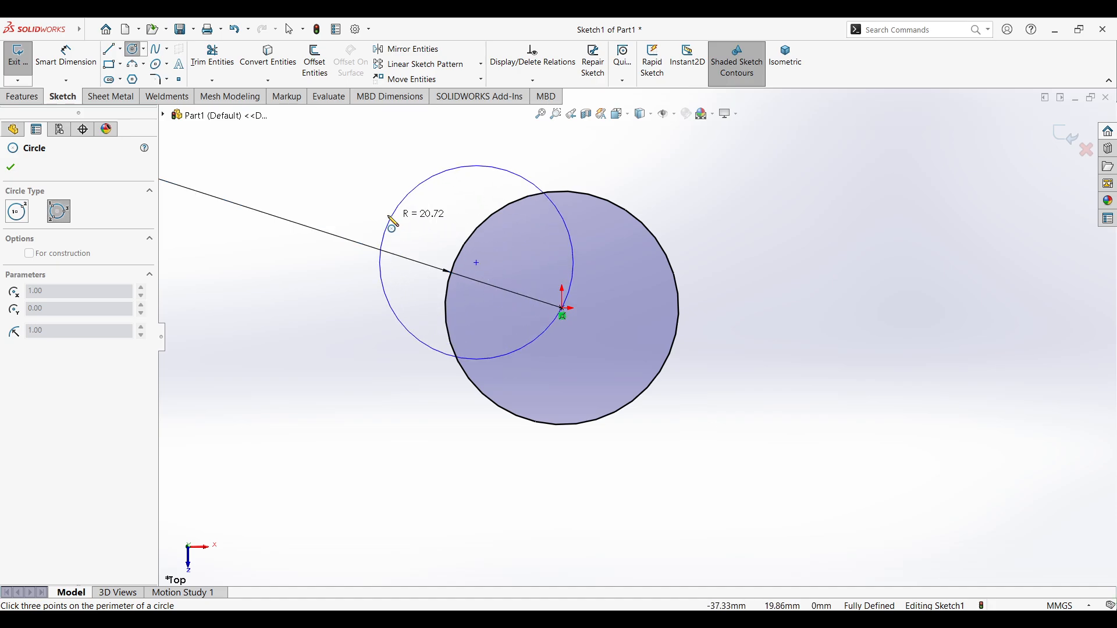
pyautogui.click(386, 215)
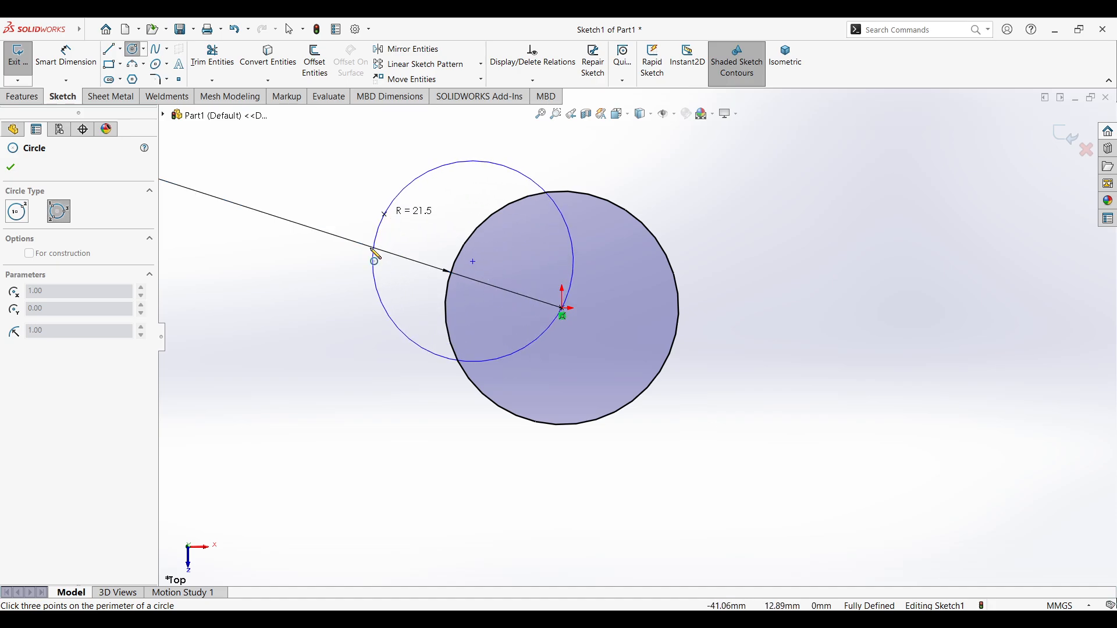
pyautogui.click(358, 404)
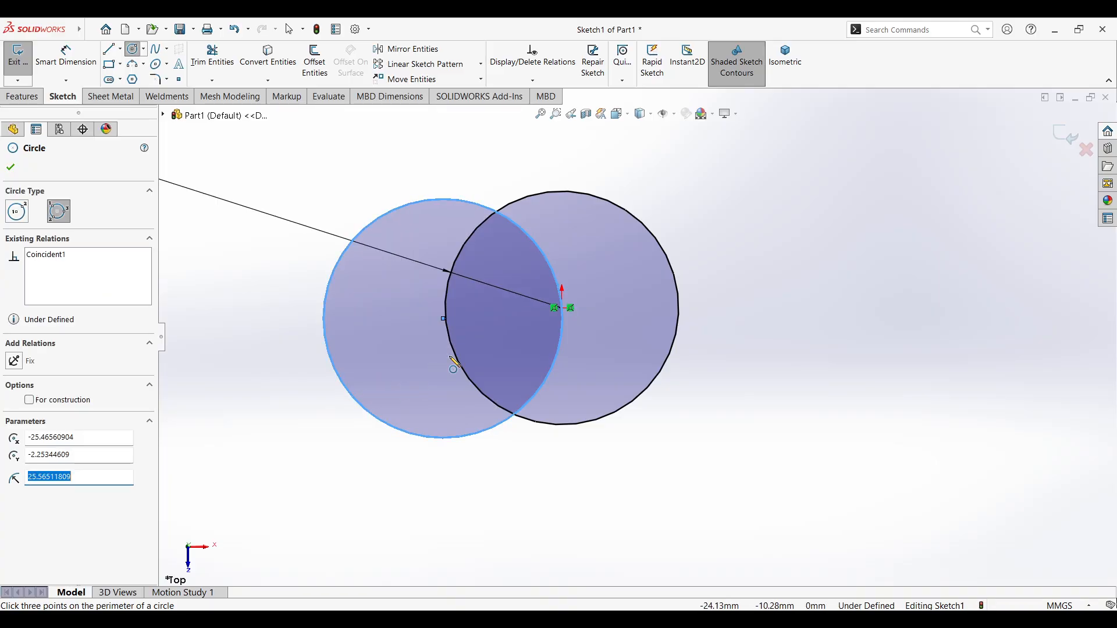
pyautogui.click(13, 168)
# - Sketch a closed line triangle to the right of the circles, with a horizontal base and a left side about 57 mm long
pyautogui.click(109, 49)
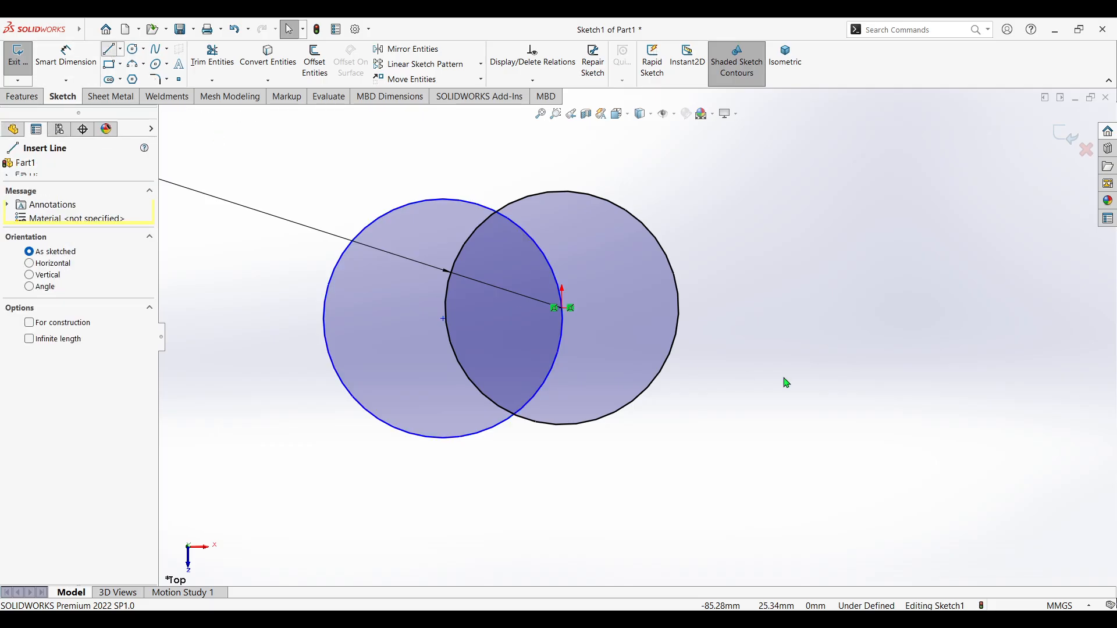
pyautogui.click(750, 366)
pyautogui.click(874, 133)
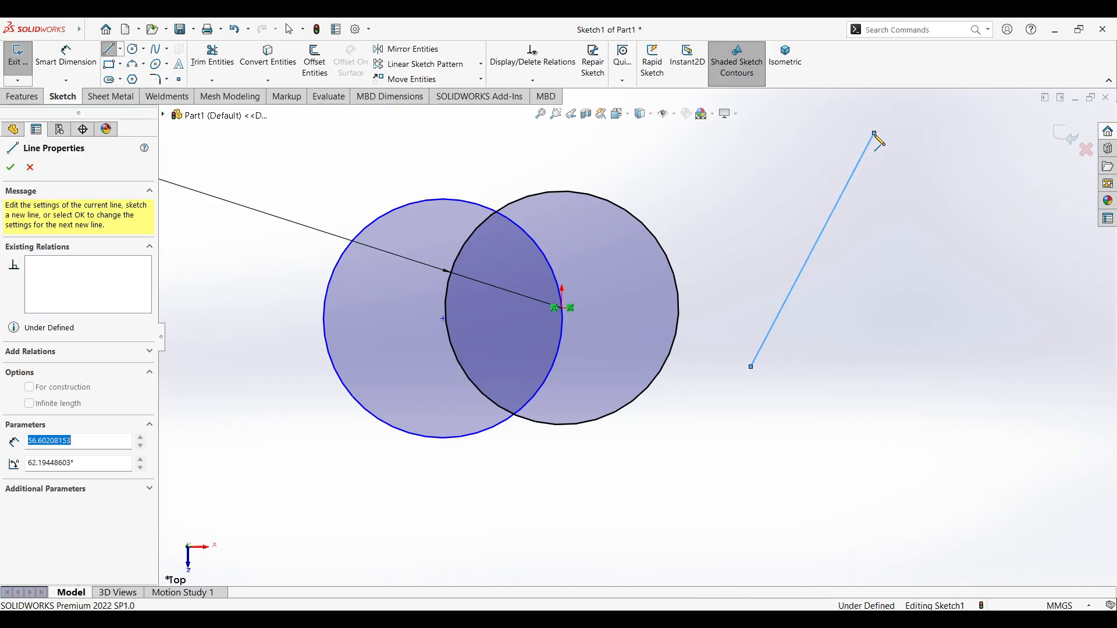
pyautogui.click(1004, 367)
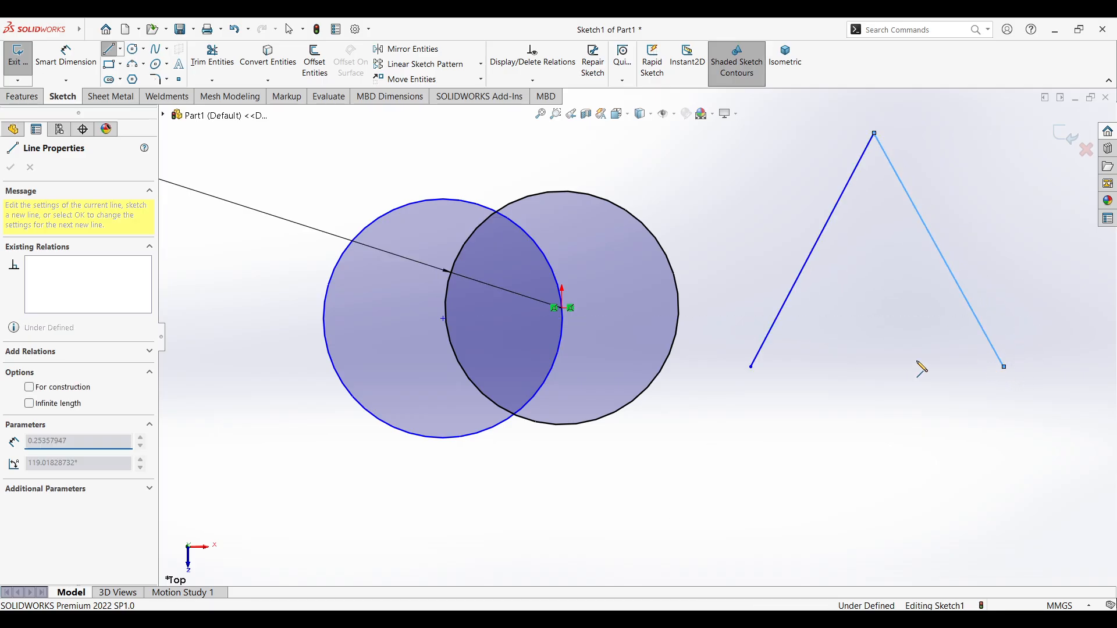
pyautogui.click(752, 368)
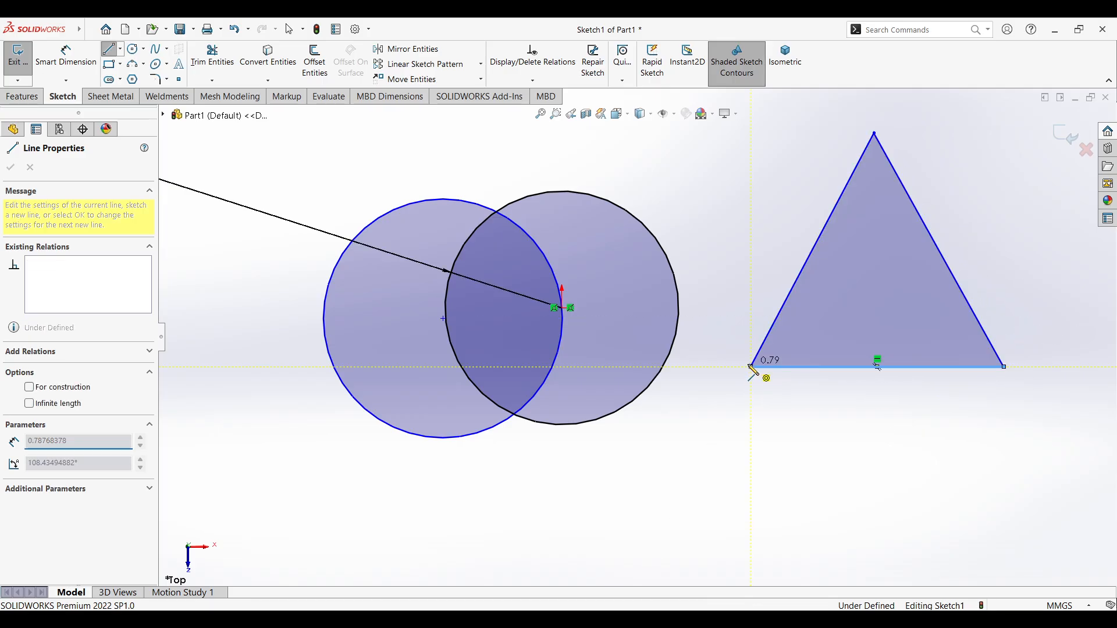
# - Draw a circle of about 24 mm radius centred on the triangle base's midpoint and tangent to its left side
pyautogui.click(135, 51)
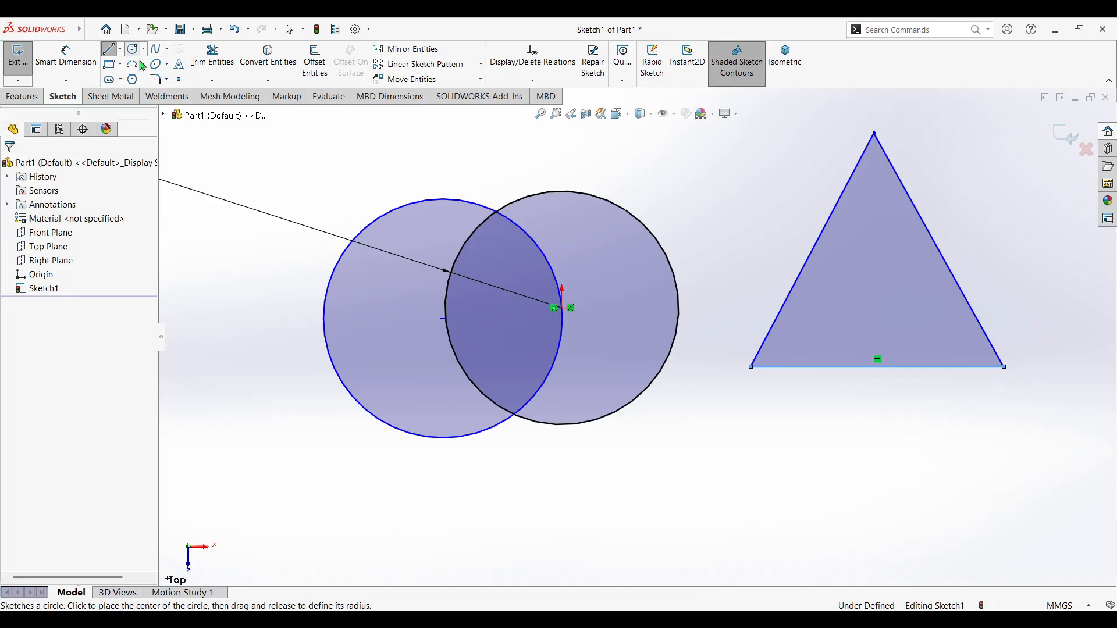
pyautogui.click(878, 366)
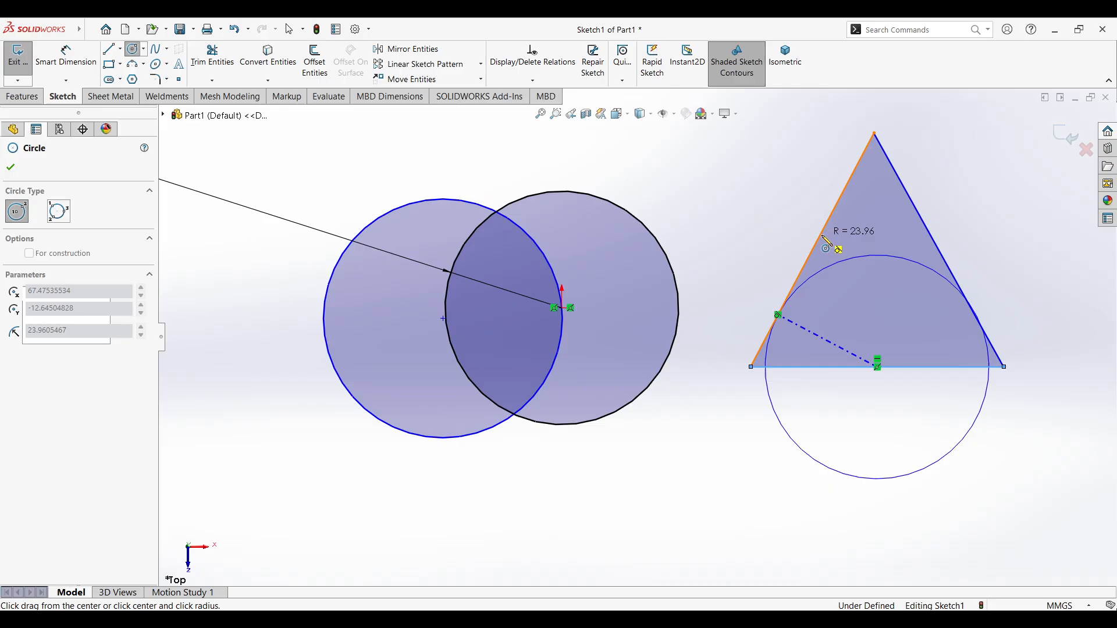
pyautogui.click(779, 240)
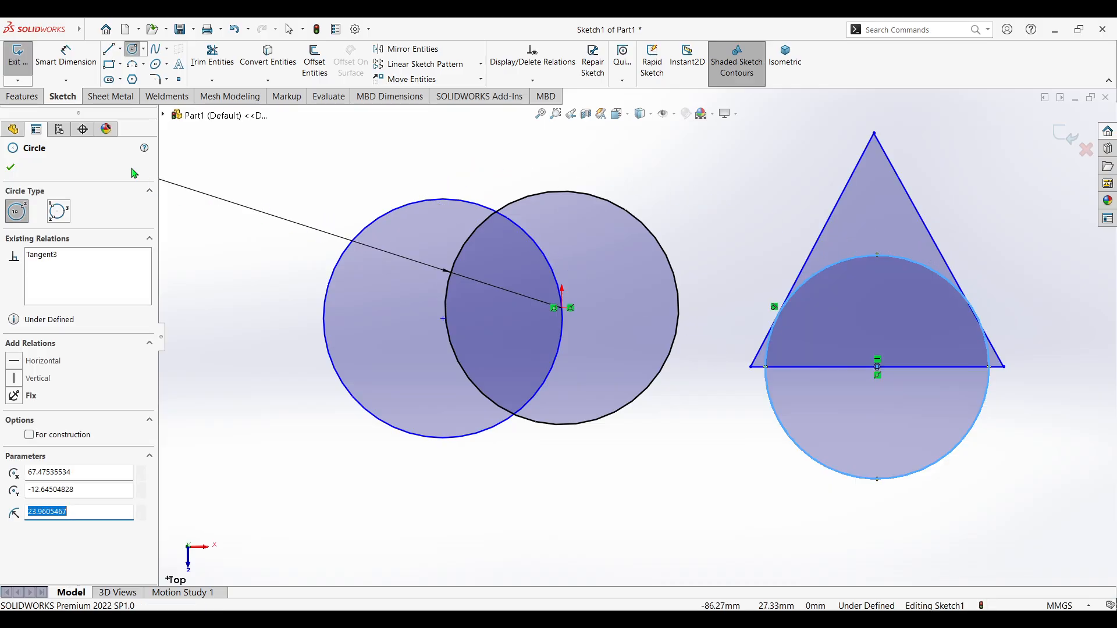
# - Power trim the arc and base line inside the triangle, then the leftover line segments at its left corner
pyautogui.click(212, 56)
pyautogui.moveTo(884, 308); pyautogui.dragTo(889, 381)
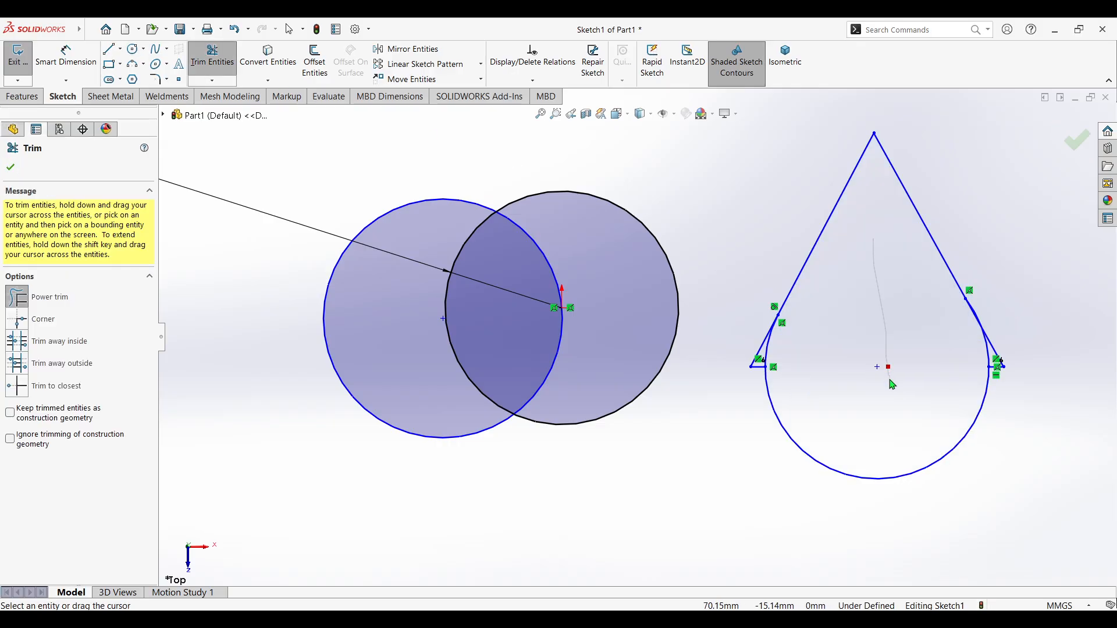
pyautogui.scroll(-3, 764, 349)
pyautogui.scroll(-1, 740, 349)
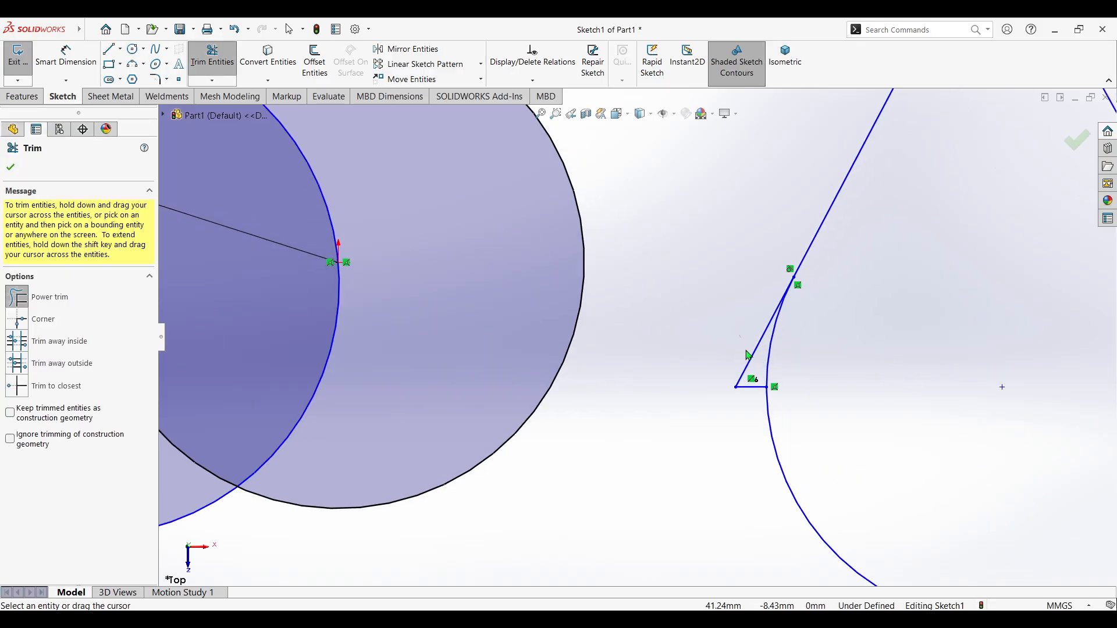
pyautogui.moveTo(748, 355); pyautogui.dragTo(761, 407)
# - Power trim the leftover segments at the triangle's right corner to finish the closed teardrop outline
pyautogui.scroll(-2, 897, 358)
pyautogui.scroll(3, 786, 355)
pyautogui.scroll(3, 878, 378)
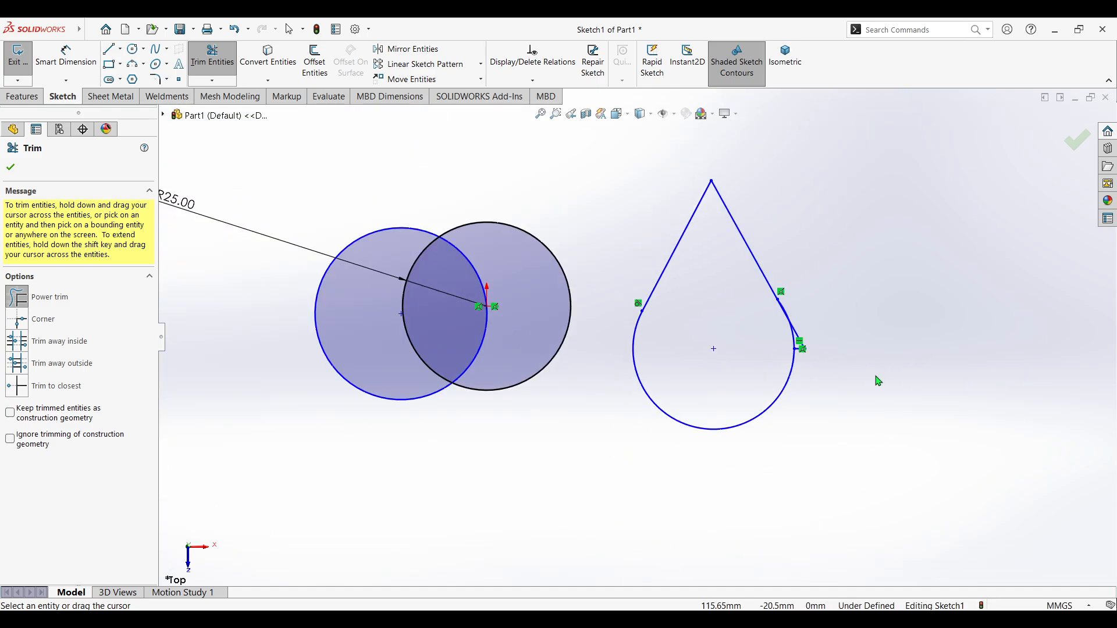
pyautogui.scroll(-3, 784, 329)
pyautogui.moveTo(665, 313); pyautogui.dragTo(666, 340)
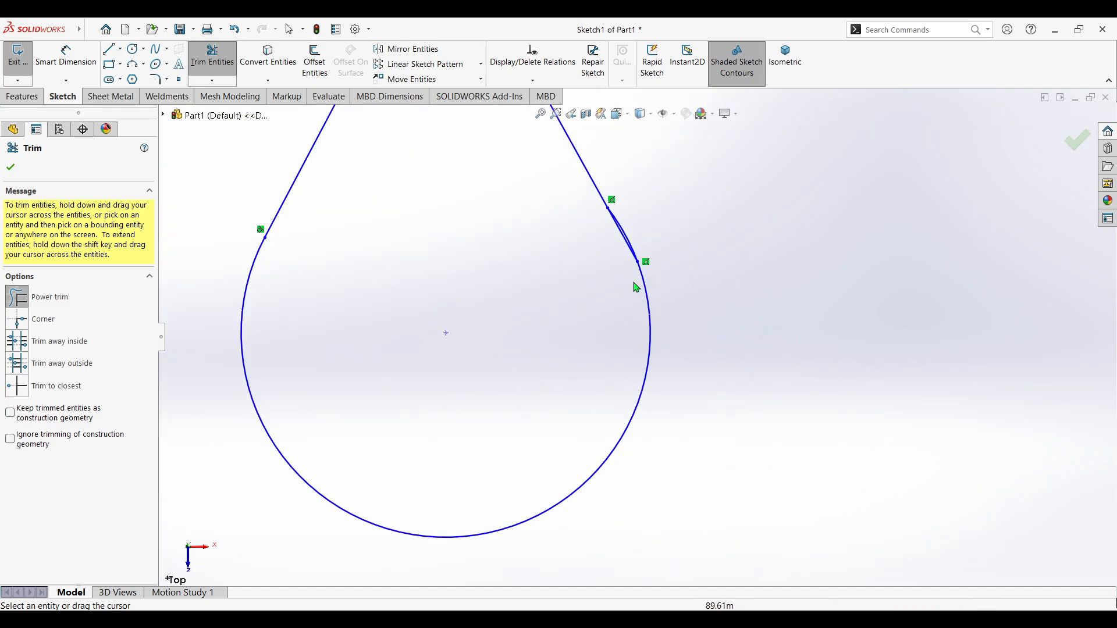
pyautogui.scroll(-3, 606, 242)
pyautogui.moveTo(667, 209); pyautogui.dragTo(656, 252)
pyautogui.scroll(4, 645, 304)
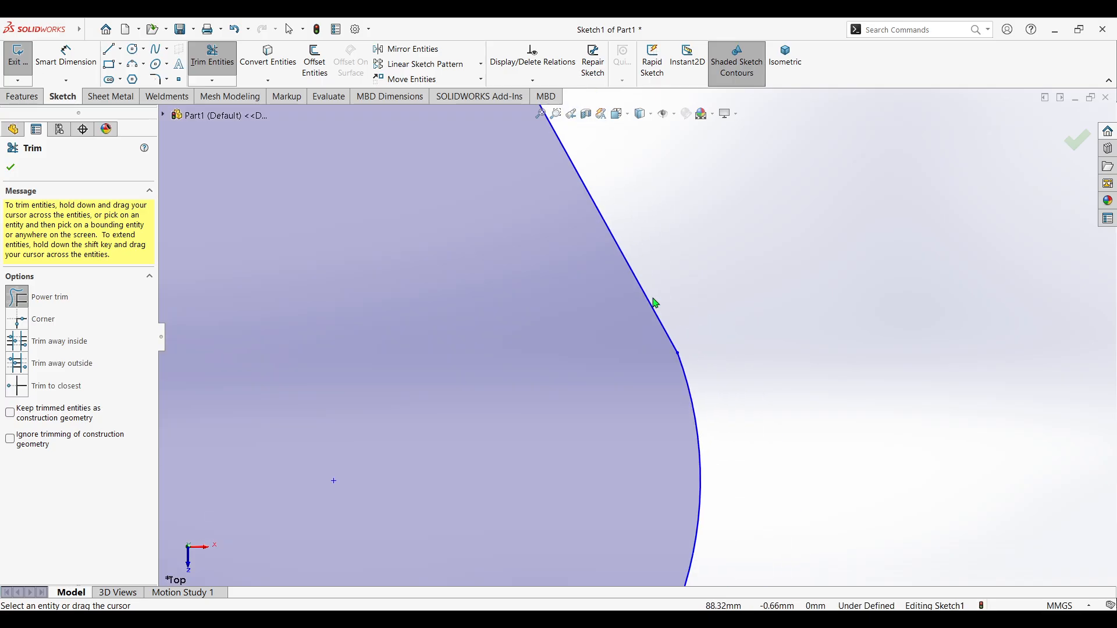
pyautogui.scroll(3, 666, 311)
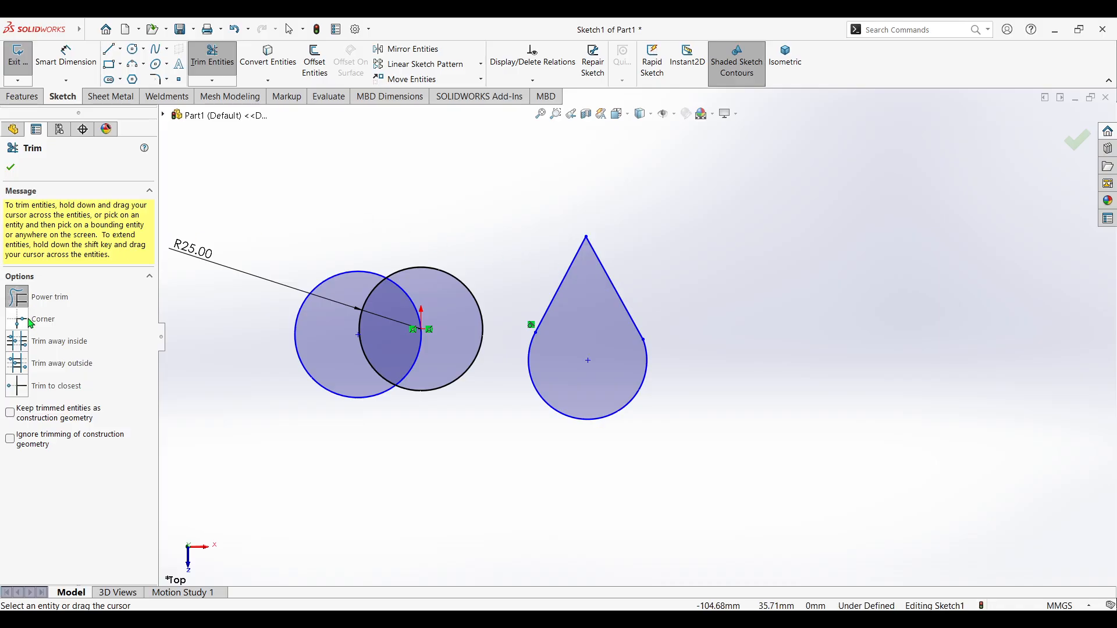
pyautogui.click(10, 169)
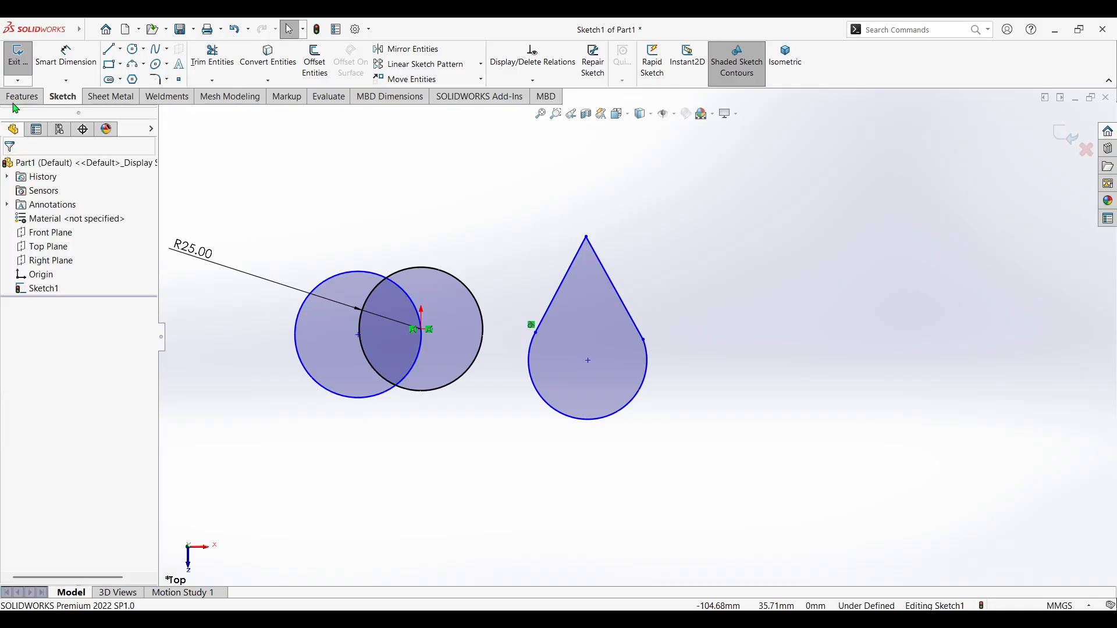
# - Draw a centre circle of about 50 mm radius to the right of the teardrop
pyautogui.click(133, 50)
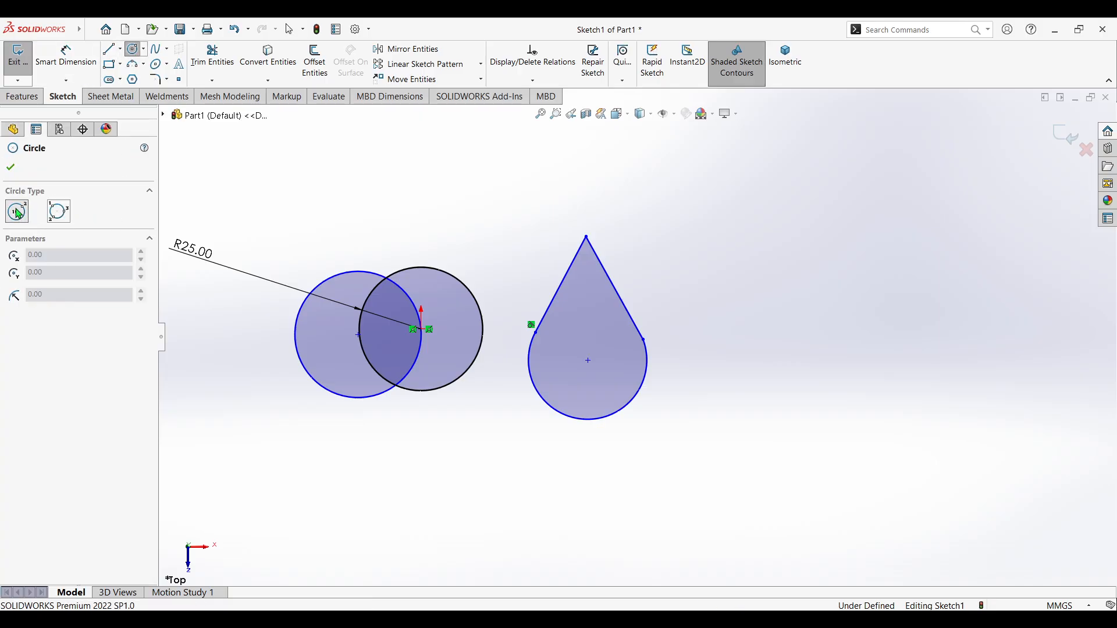
pyautogui.press('Escape')
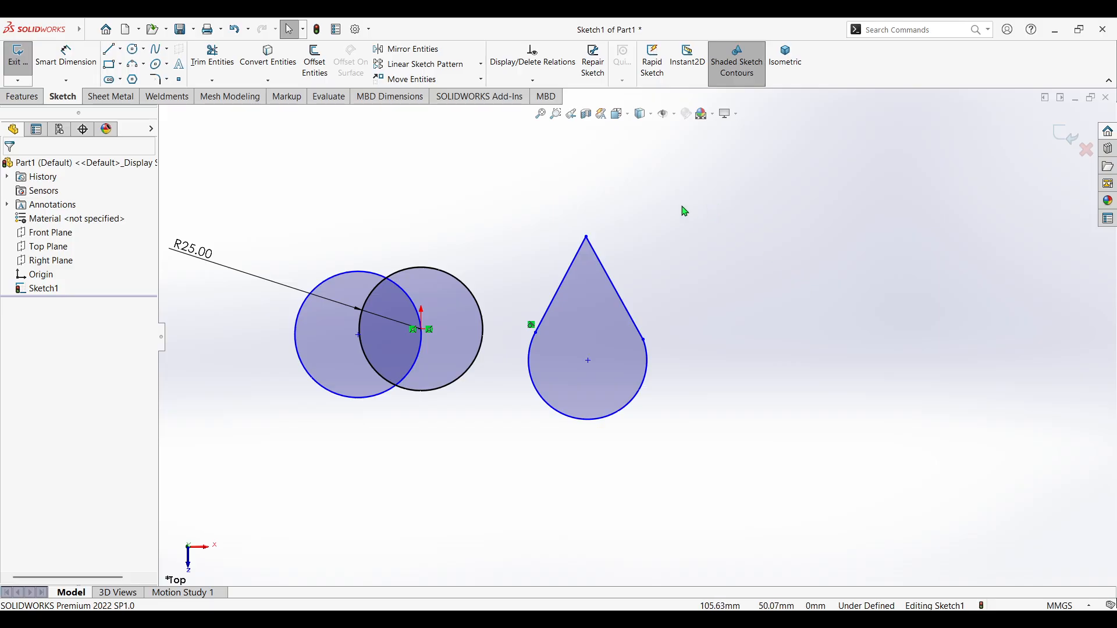
pyautogui.click(131, 51)
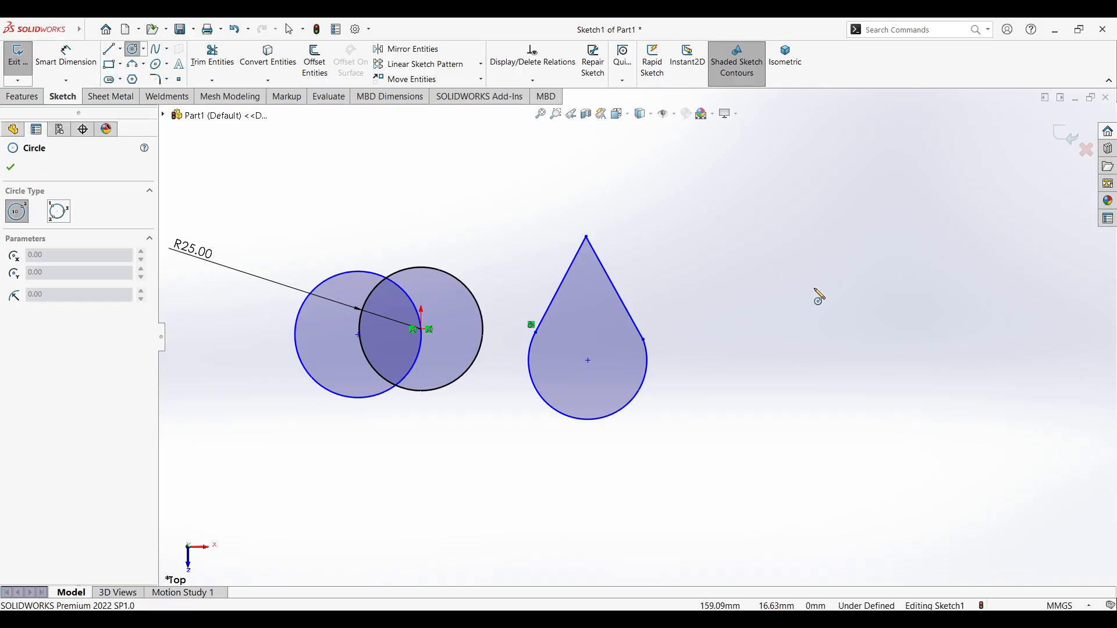
pyautogui.click(814, 288)
pyautogui.click(710, 218)
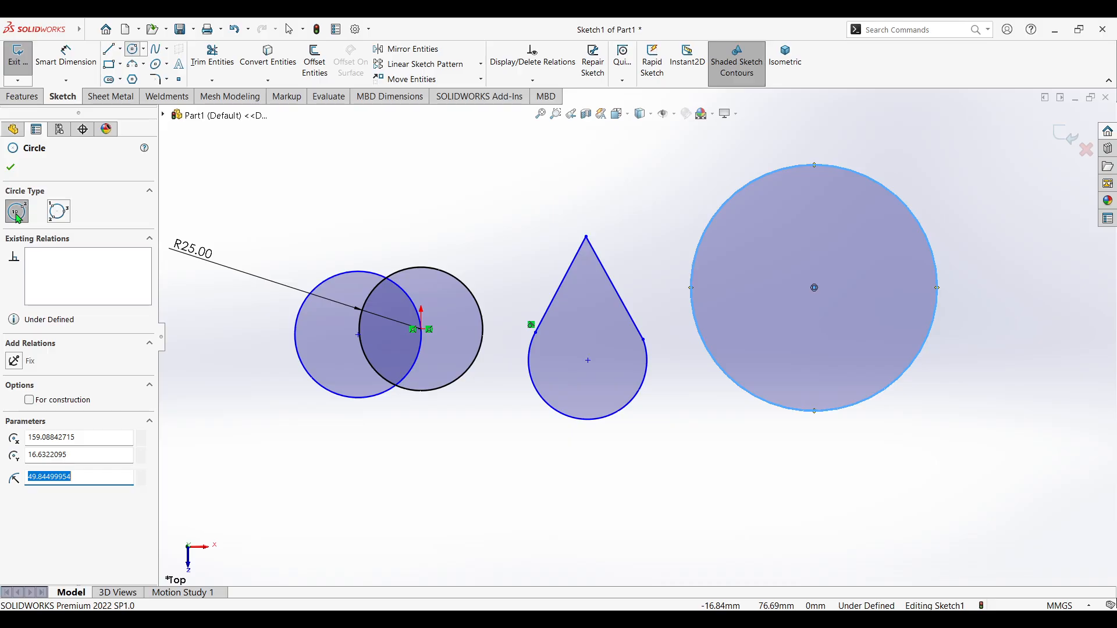
# - Draw a centre circle of about 38 mm radius above the two overlapping circles, and switch to the perimeter circle type
pyautogui.click(53, 218)
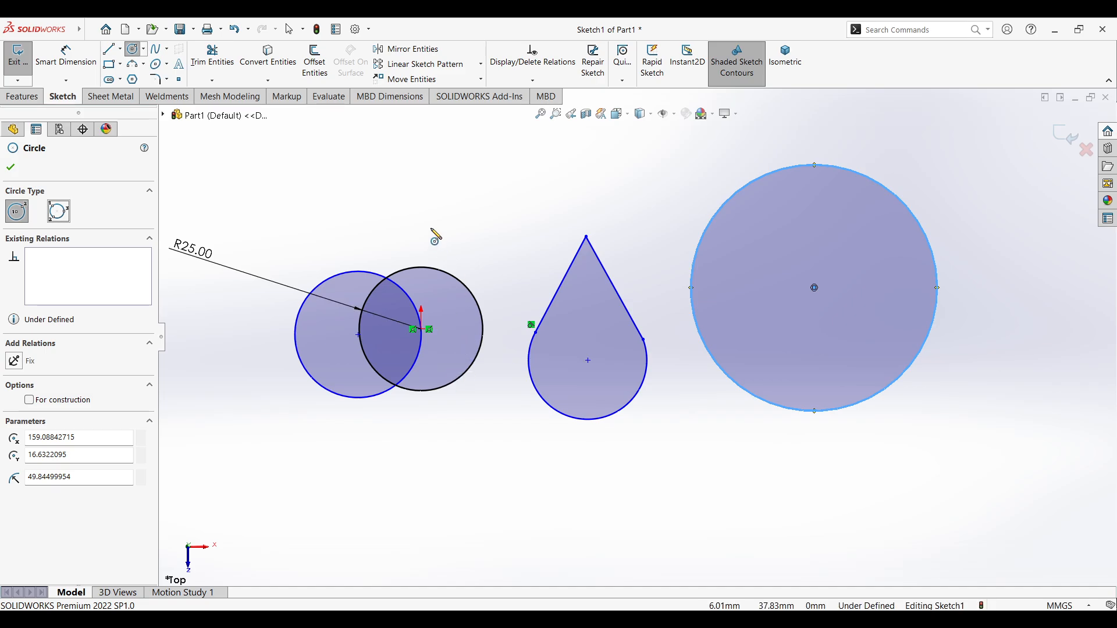
pyautogui.click(402, 151)
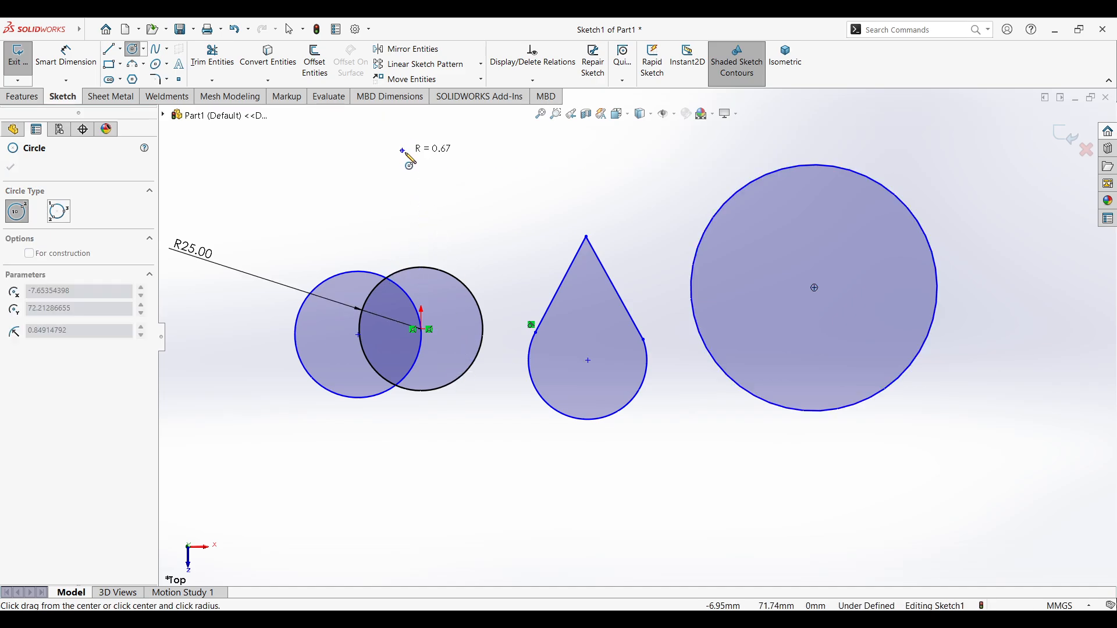
pyautogui.click(495, 158)
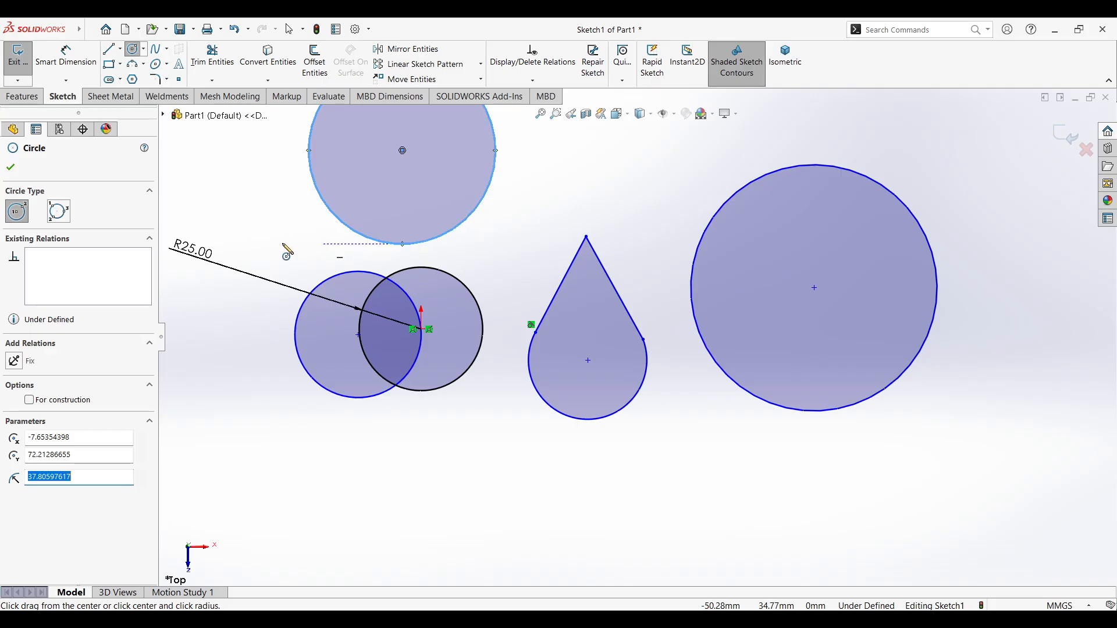
pyautogui.click(56, 217)
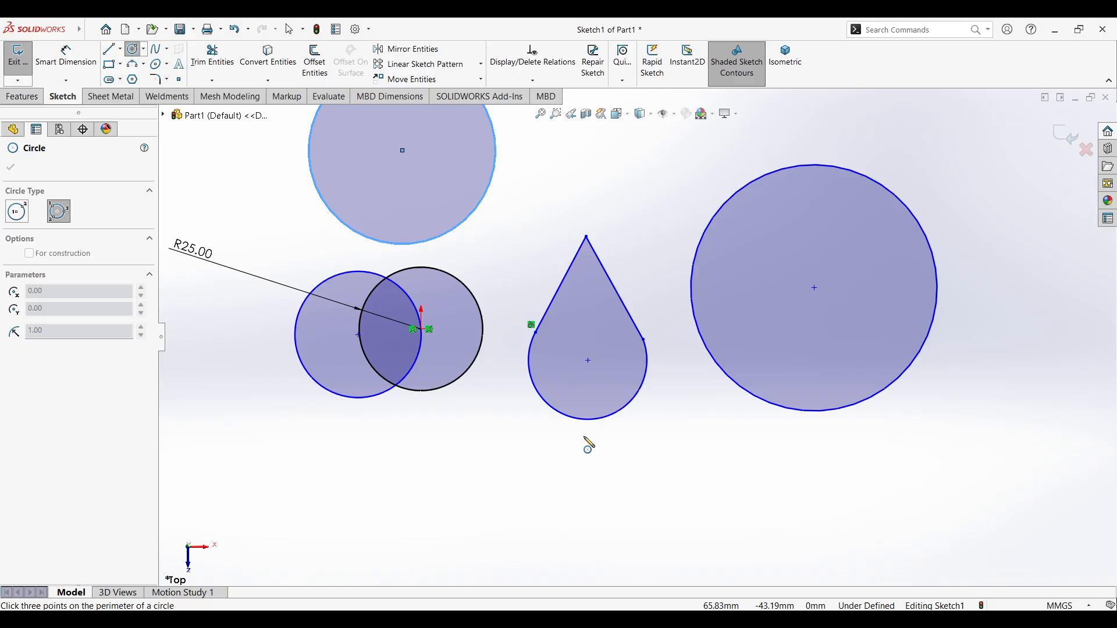
# - Power trim away every circle, arc and line to clear the sketch
pyautogui.scroll(-3, 584, 437)
pyautogui.scroll(5, 584, 439)
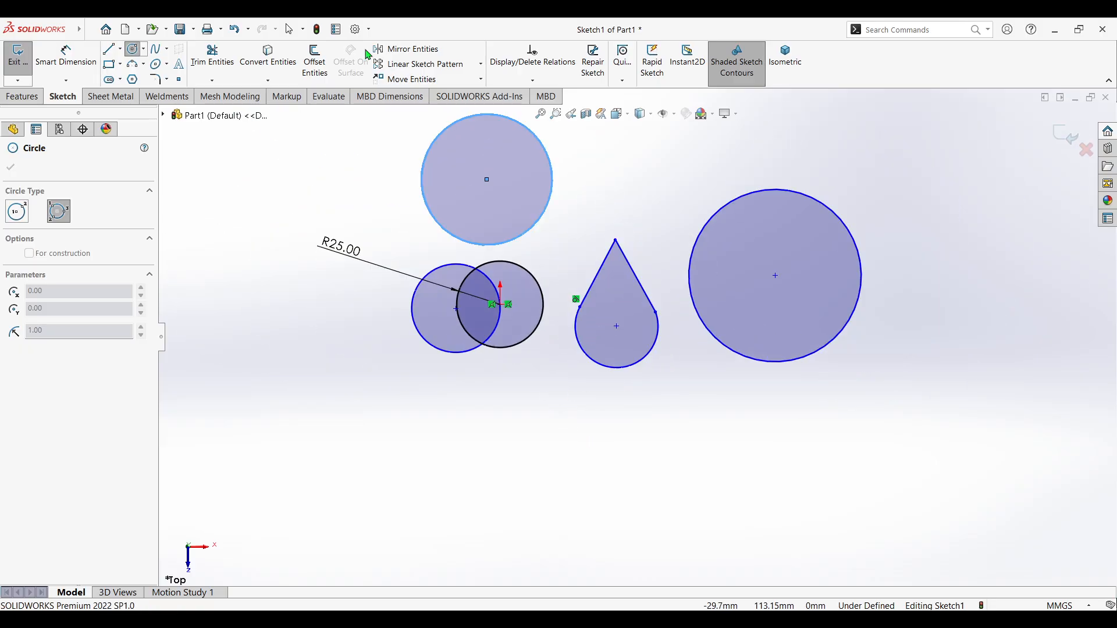
pyautogui.click(212, 56)
pyautogui.moveTo(354, 130)
pyautogui.mouseDown()
pyautogui.moveTo(833, 305)
pyautogui.moveTo(299, 331)
pyautogui.moveTo(432, 282)
pyautogui.moveTo(601, 325)
pyautogui.moveTo(294, 136)
pyautogui.mouseUp()
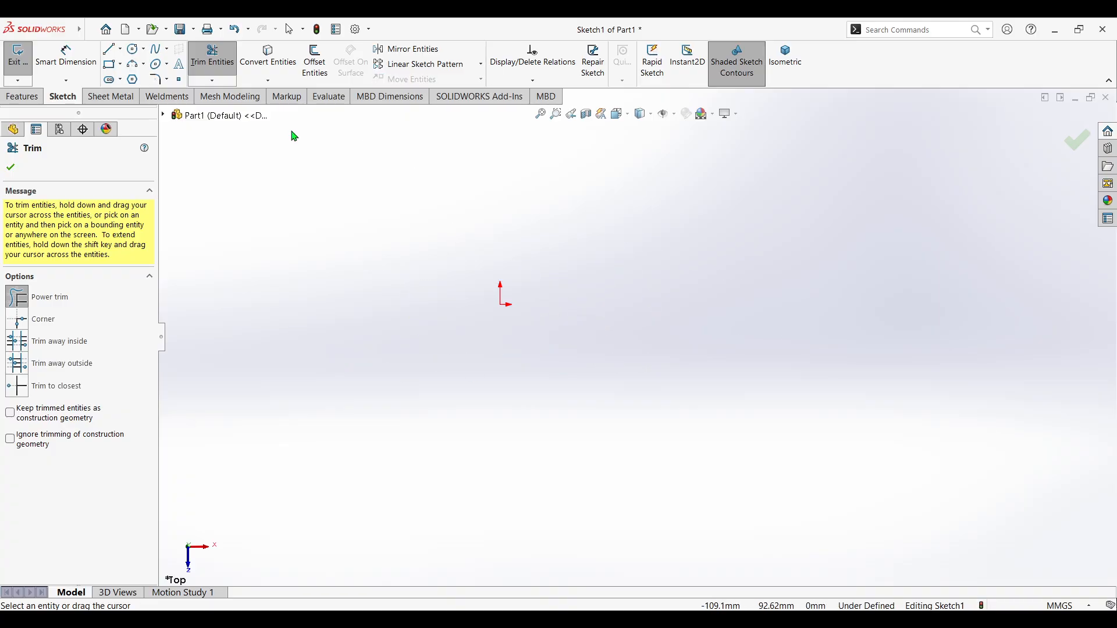
# - Draw a three-point perimeter circle of about 40 mm radius that passes through the origin
pyautogui.click(132, 50)
pyautogui.click(59, 211)
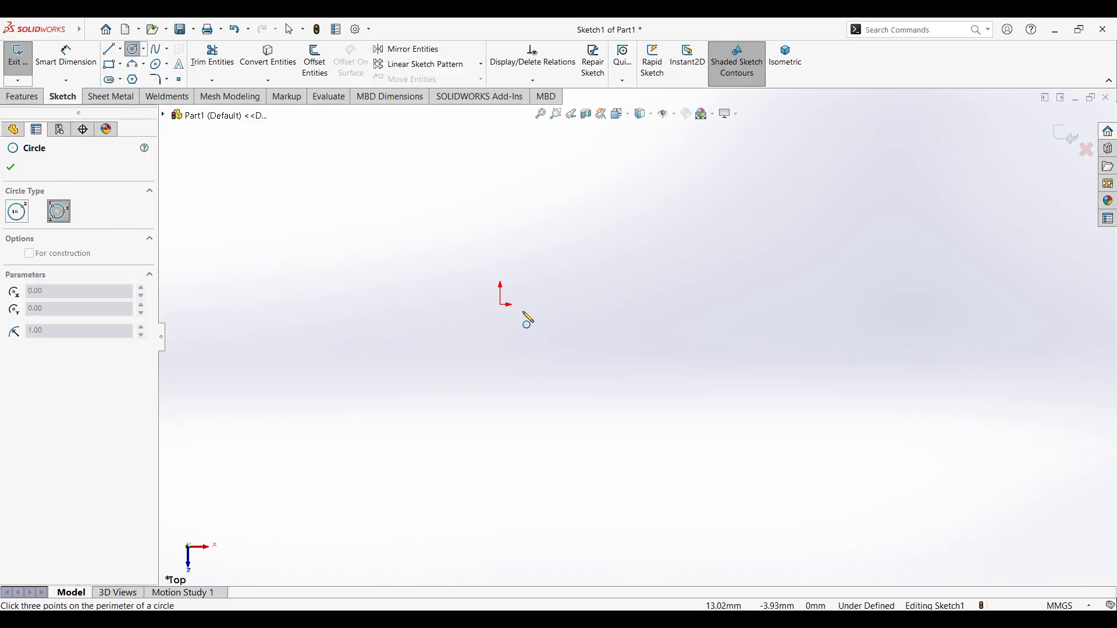
pyautogui.click(503, 305)
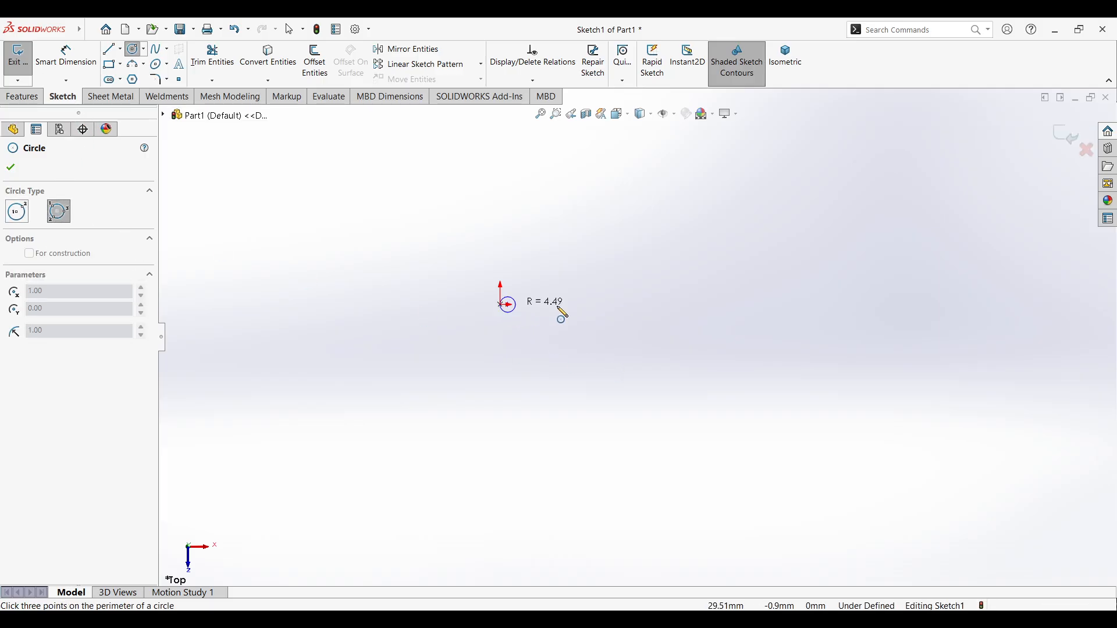
pyautogui.click(640, 307)
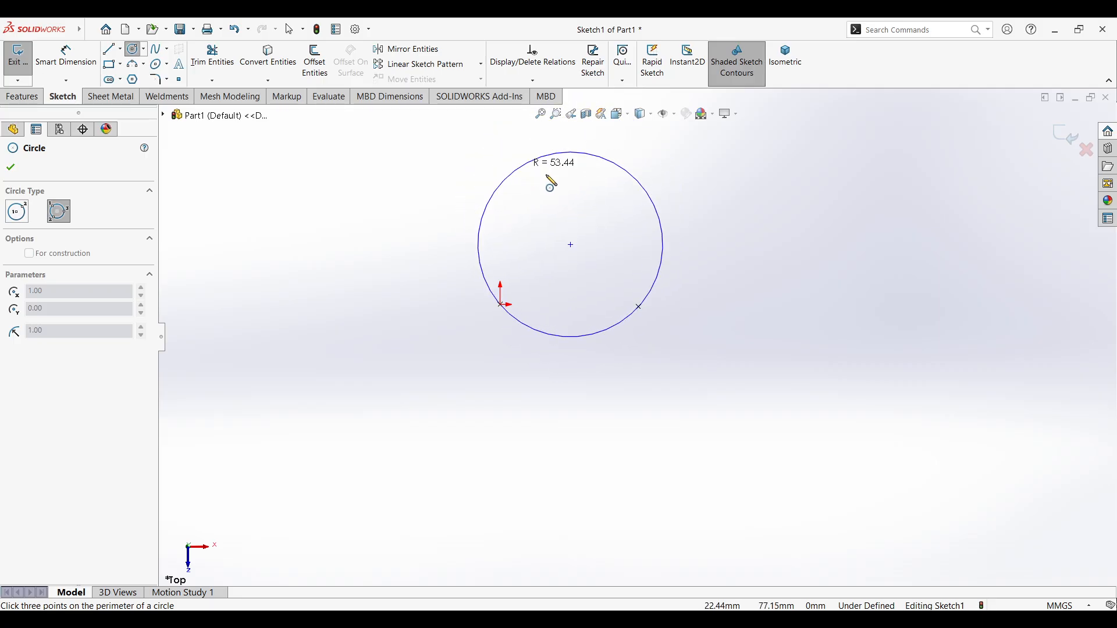
pyautogui.click(580, 368)
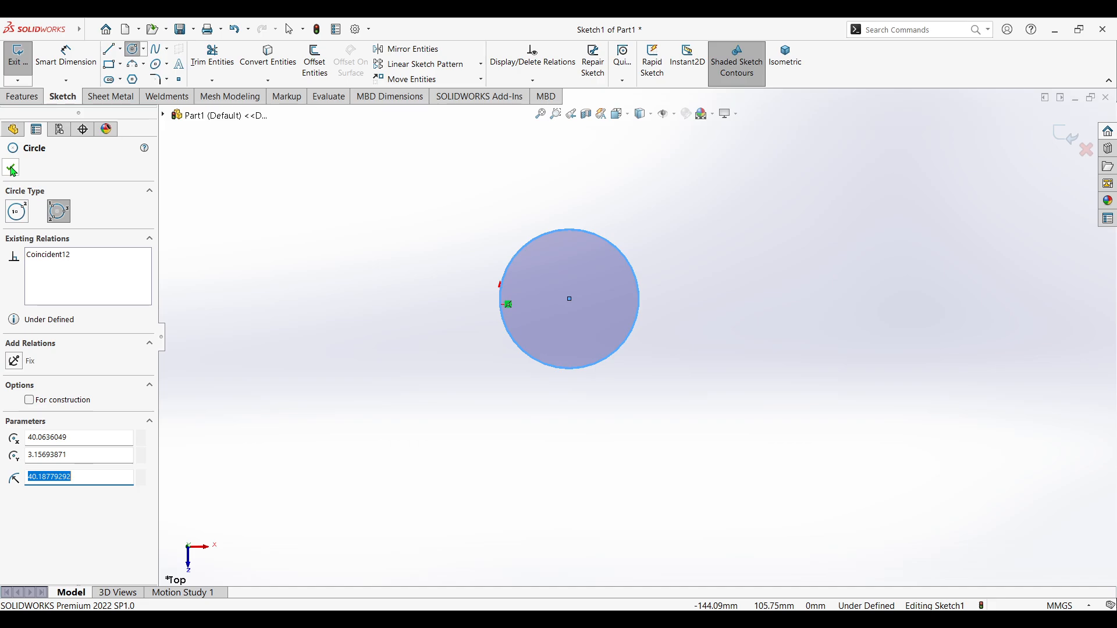
# - Draw a centre circle of about 99 mm radius concentric with the perimeter circle
pyautogui.click(9, 214)
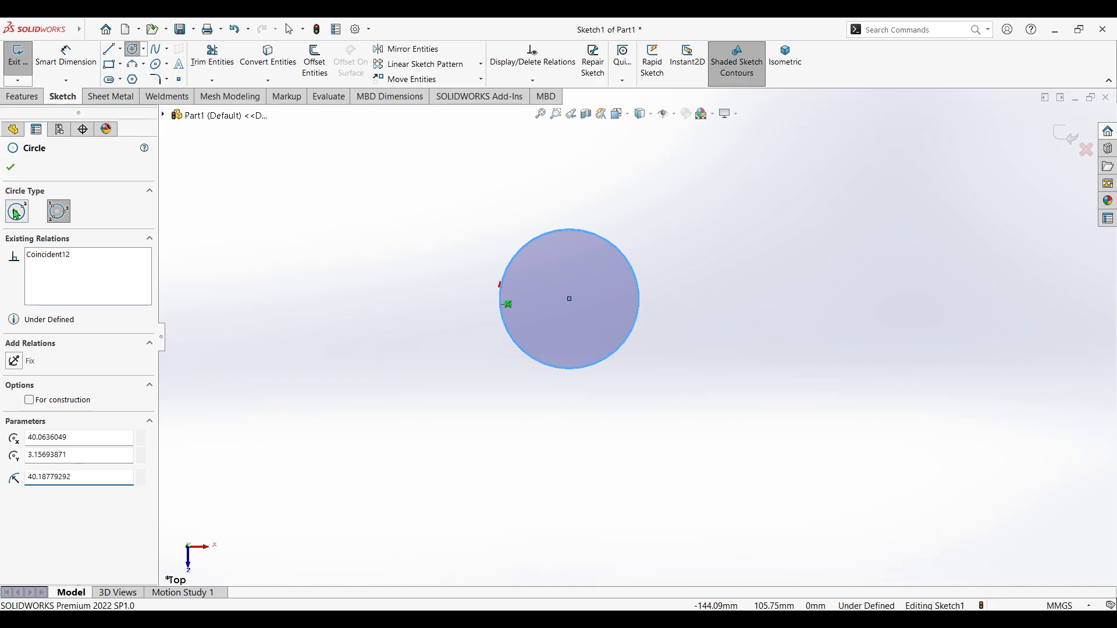
pyautogui.click(570, 300)
pyautogui.click(731, 242)
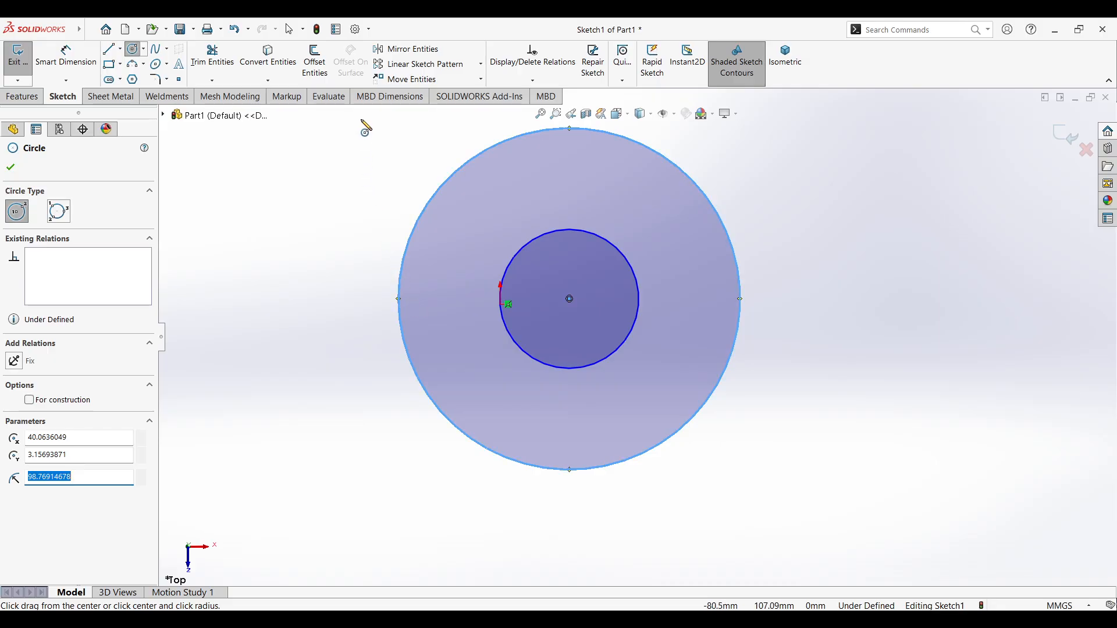
# - Draw a horizontal line across the full diameter of the outer circle, from its left quadrant point to its right one
pyautogui.click(110, 51)
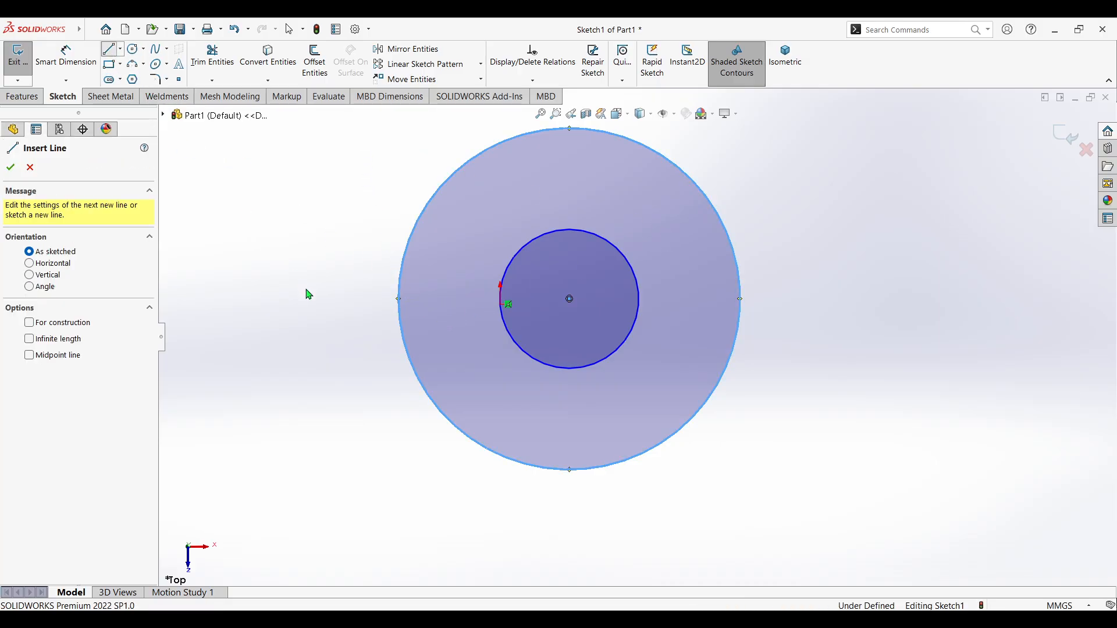
pyautogui.click(398, 299)
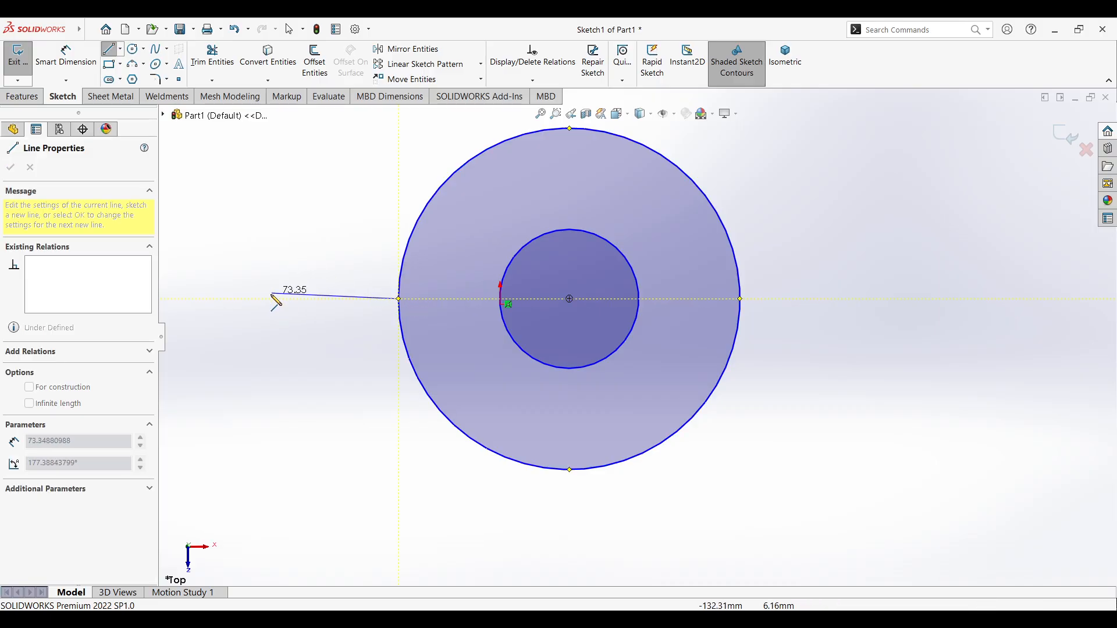
pyautogui.click(740, 299)
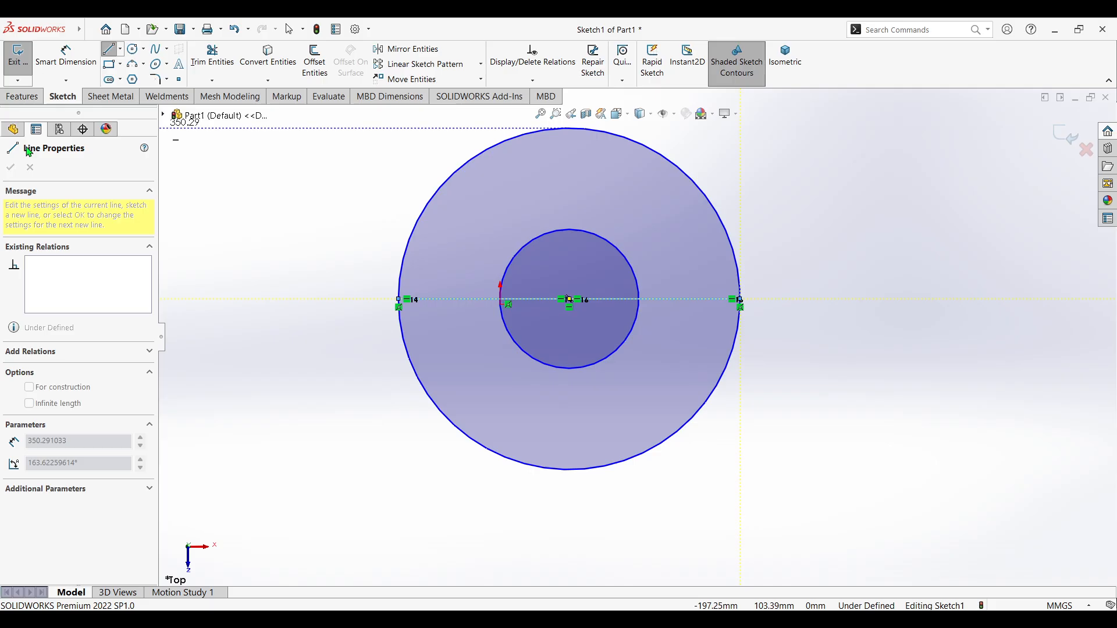
pyautogui.press('Escape')
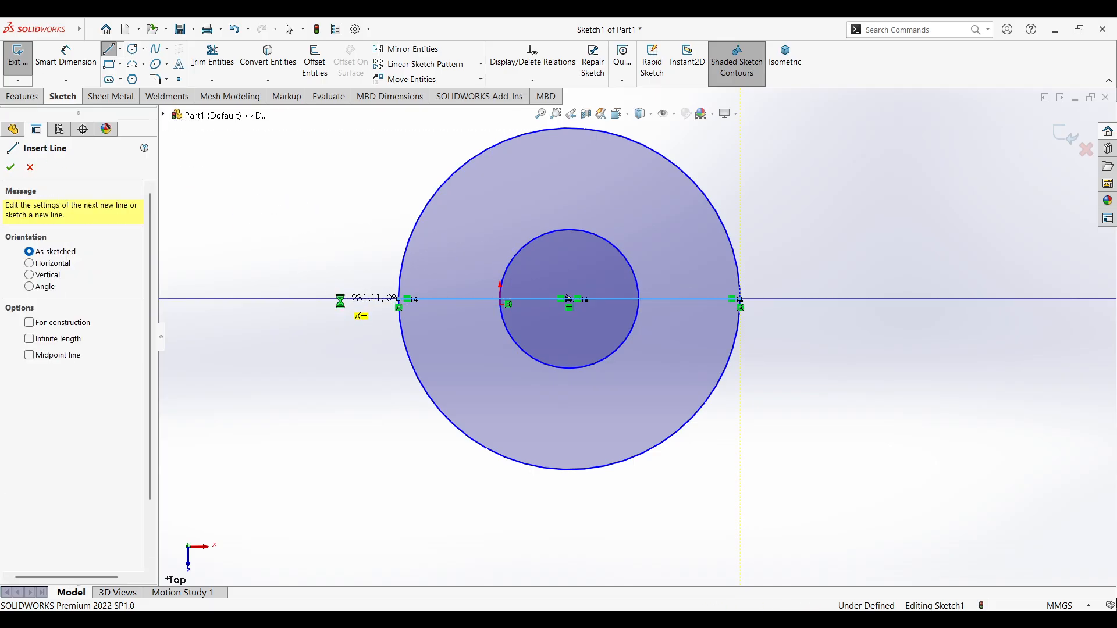
pyautogui.press('Escape')
# - Power trim away both concentric circles and the line across them
pyautogui.press('t')
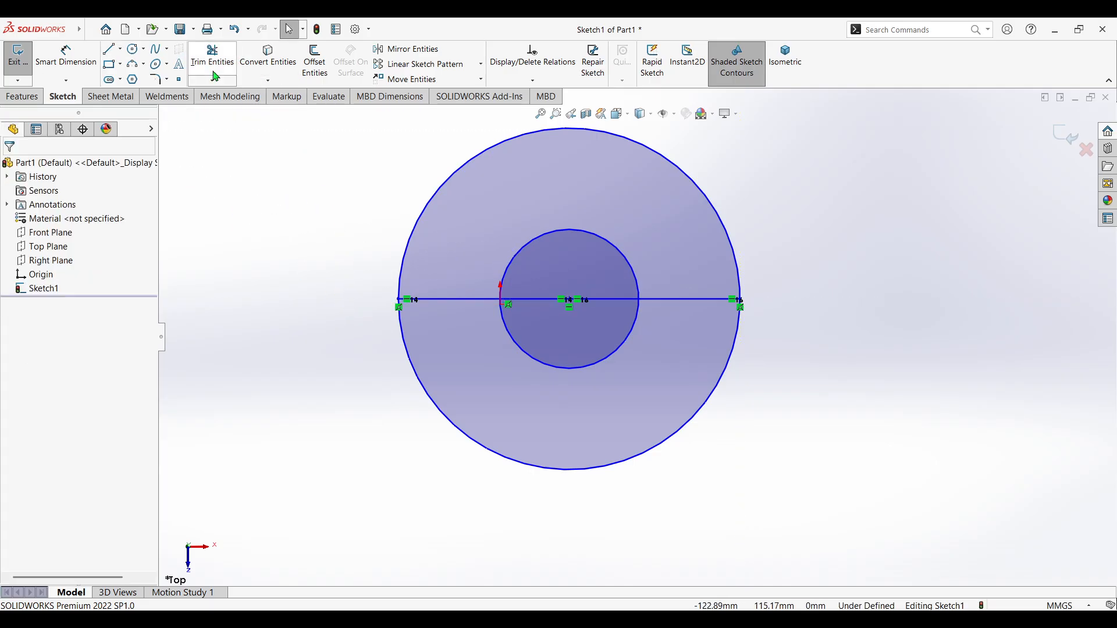
pyautogui.moveTo(336, 200)
pyautogui.mouseDown()
pyautogui.moveTo(644, 448)
pyautogui.moveTo(621, 342)
pyautogui.moveTo(499, 242)
pyautogui.moveTo(757, 297)
pyautogui.mouseUp()
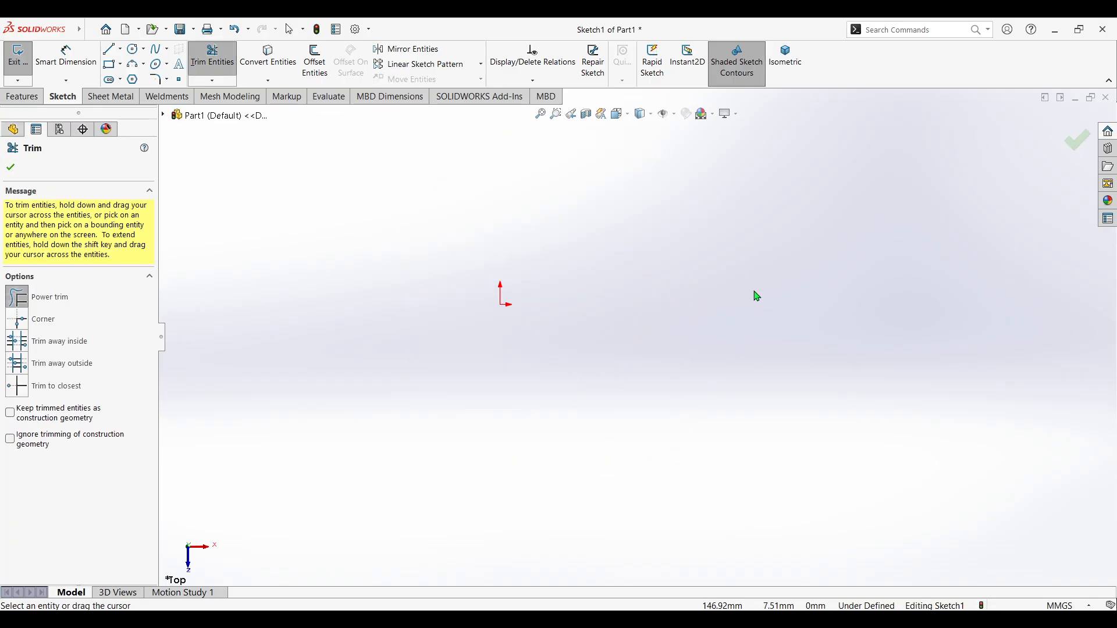
# - Draw a corner rectangle from the origin up to the right, about 169 mm wide and 87 mm high
pyautogui.click(111, 64)
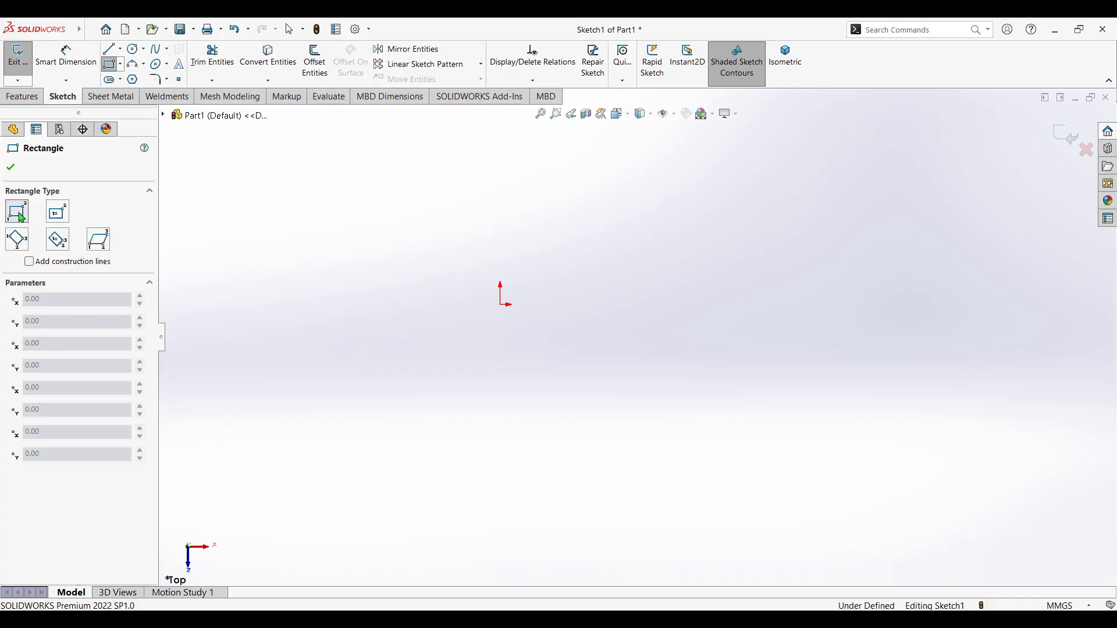
pyautogui.press('Escape')
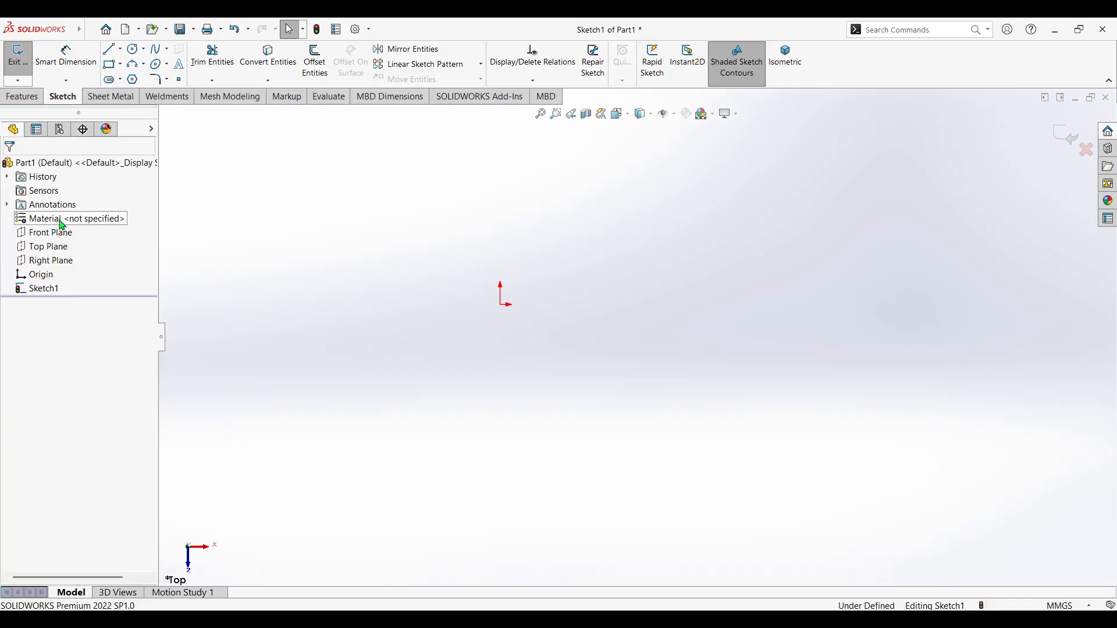
pyautogui.click(502, 305)
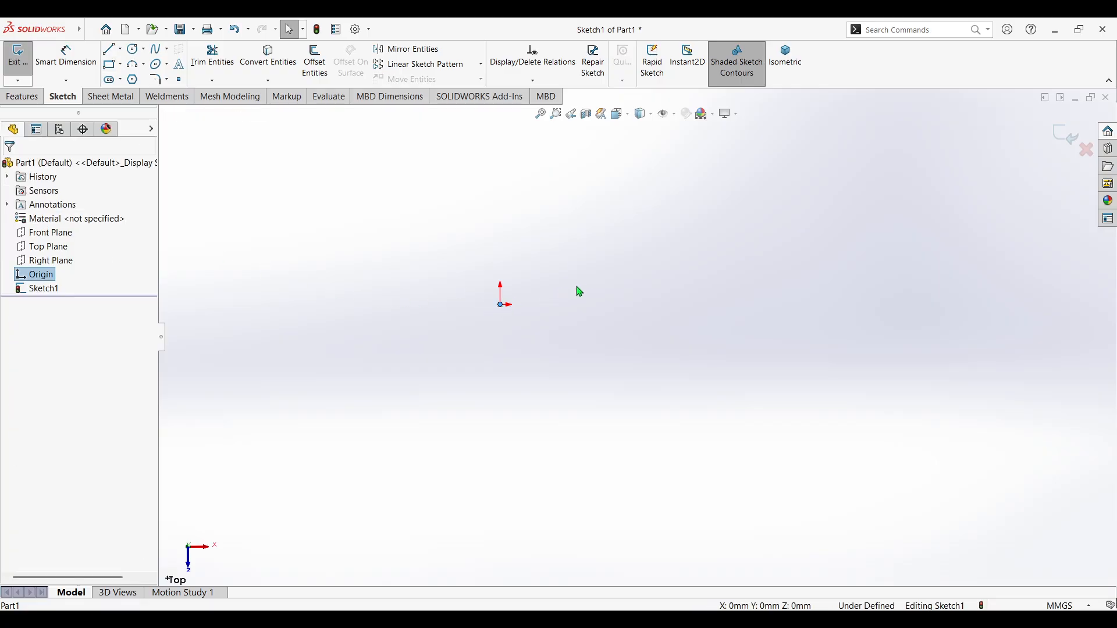
pyautogui.click(110, 64)
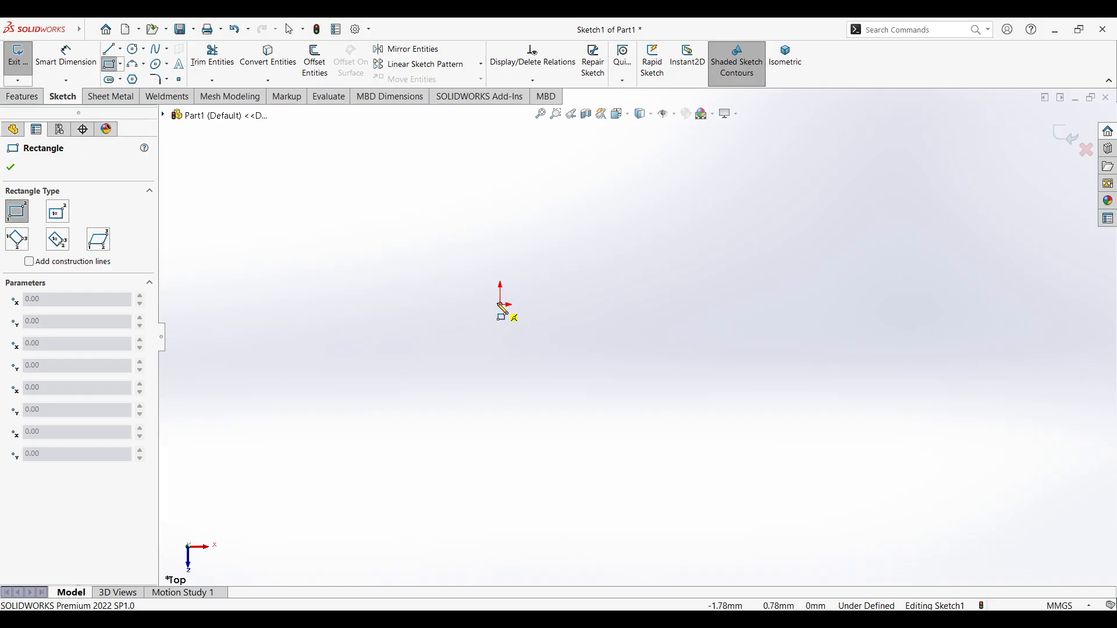
pyautogui.moveTo(501, 305)
pyautogui.mouseDown()
pyautogui.moveTo(710, 215)
pyautogui.moveTo(796, 160)
pyautogui.mouseUp()
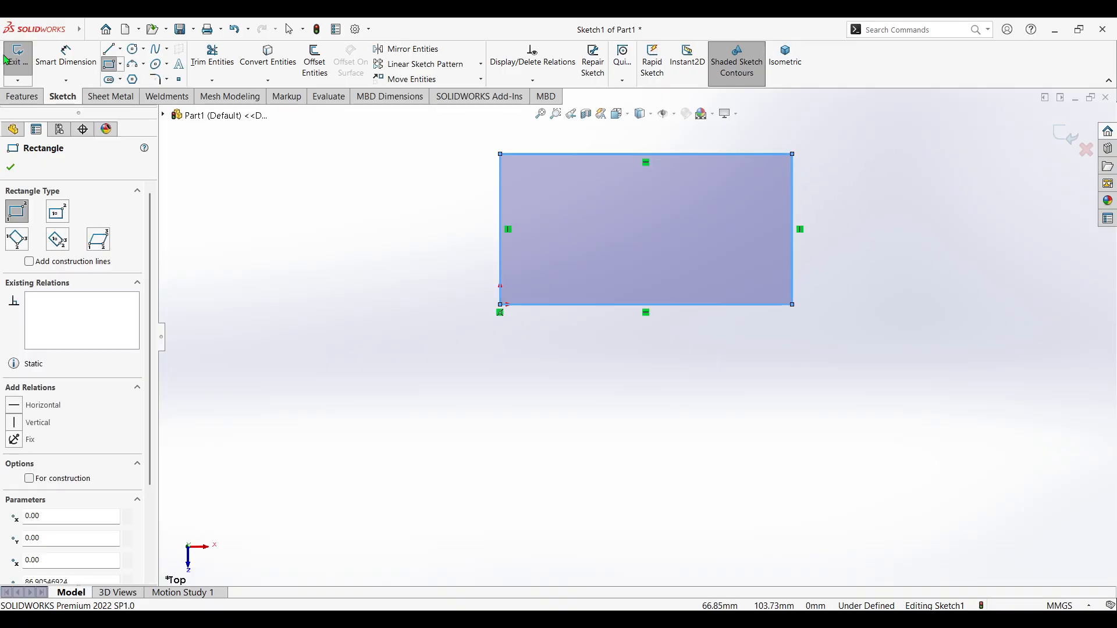
# - Dimension the distance between the rectangle's two horizontal sides and set it to 100 mm
pyautogui.click(64, 60)
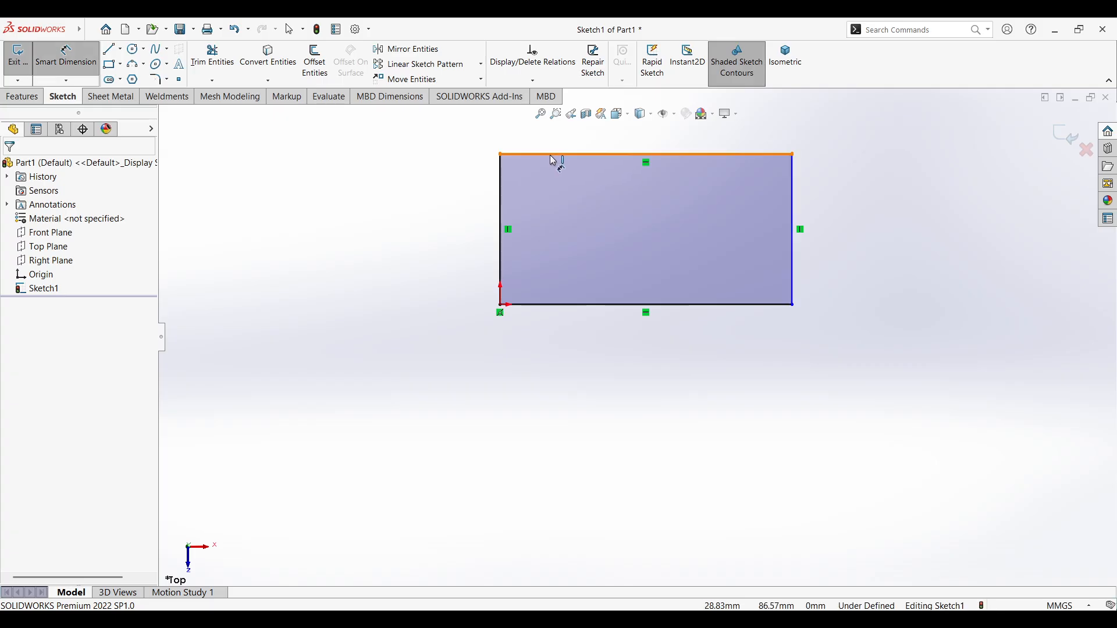
pyautogui.click(579, 304)
pyautogui.click(580, 303)
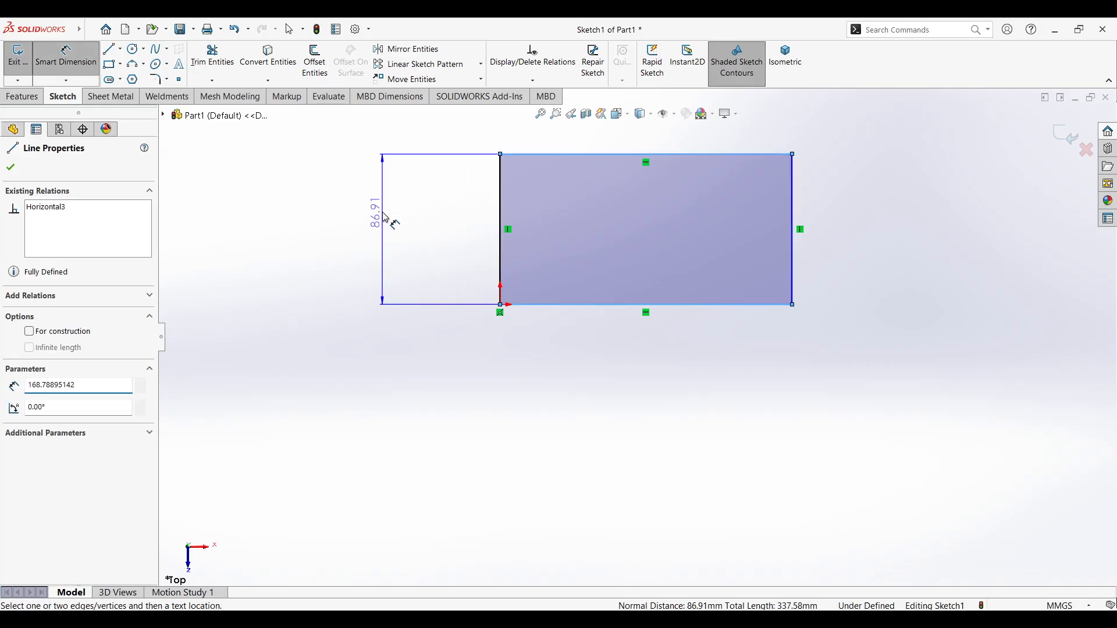
pyautogui.click(392, 220)
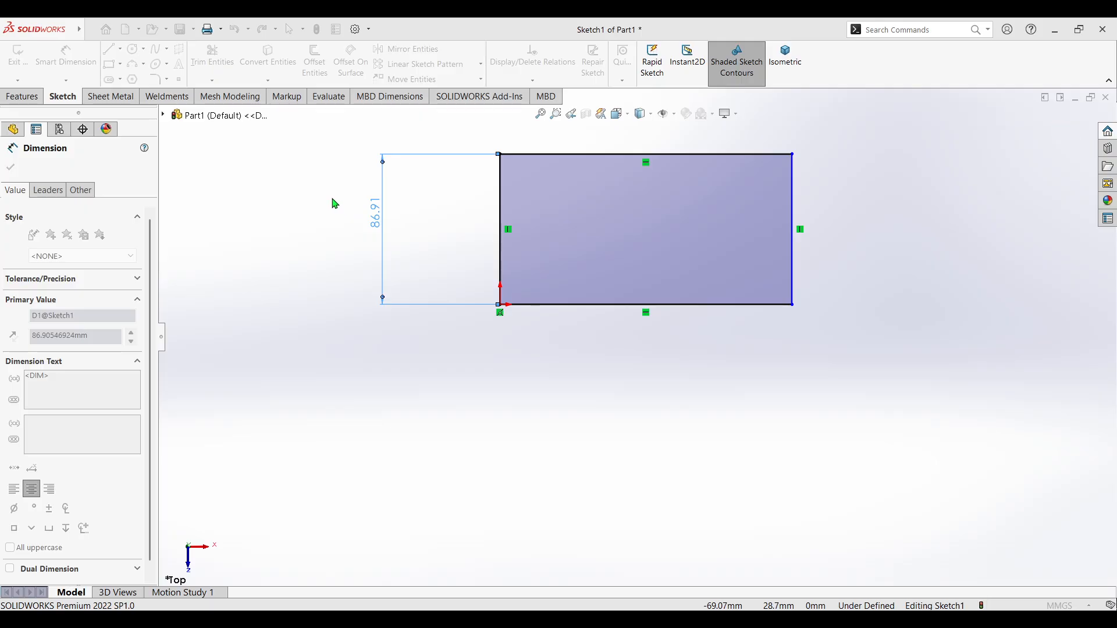
pyautogui.press('Return')
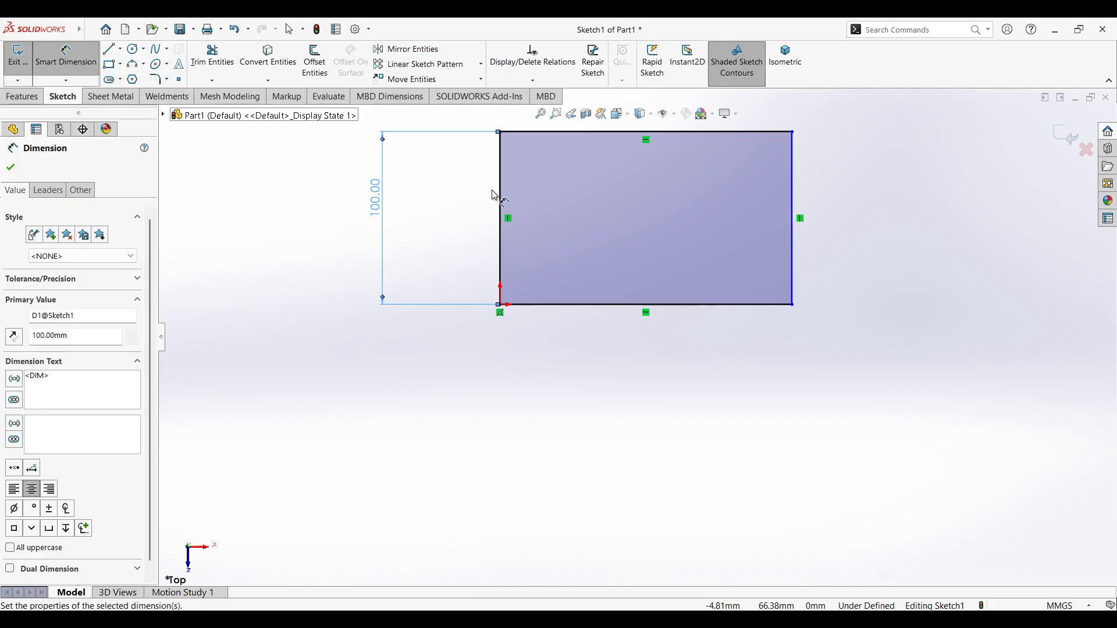
# - Dimension the distance between the rectangle's two vertical sides below it and set it to 100 mm
pyautogui.click(504, 215)
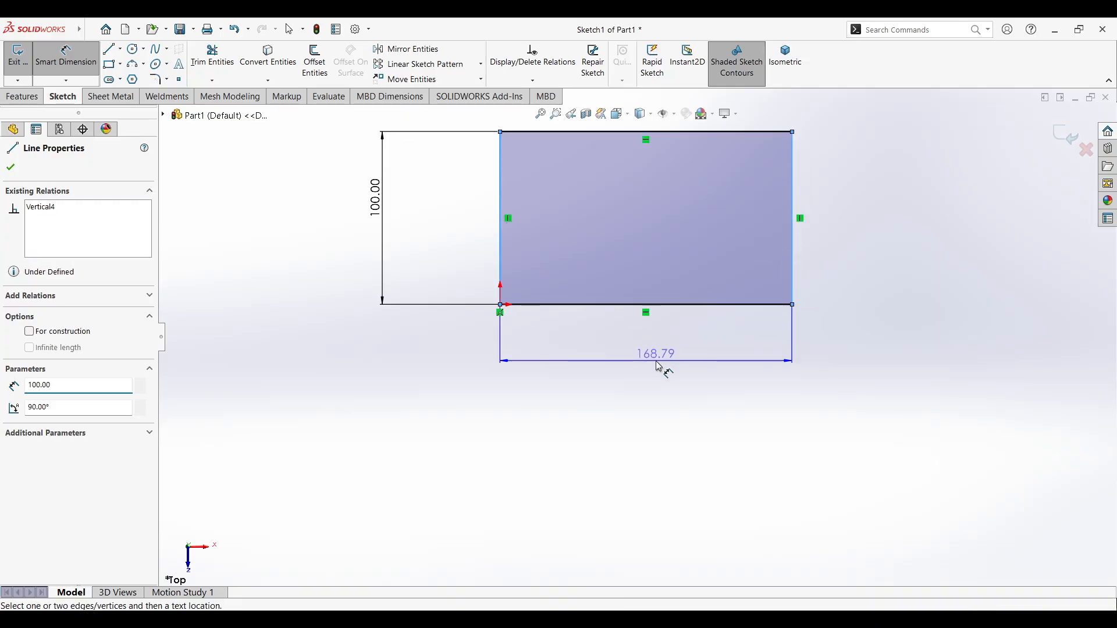
pyautogui.click(655, 356)
pyautogui.write('100')
pyautogui.press('Return')
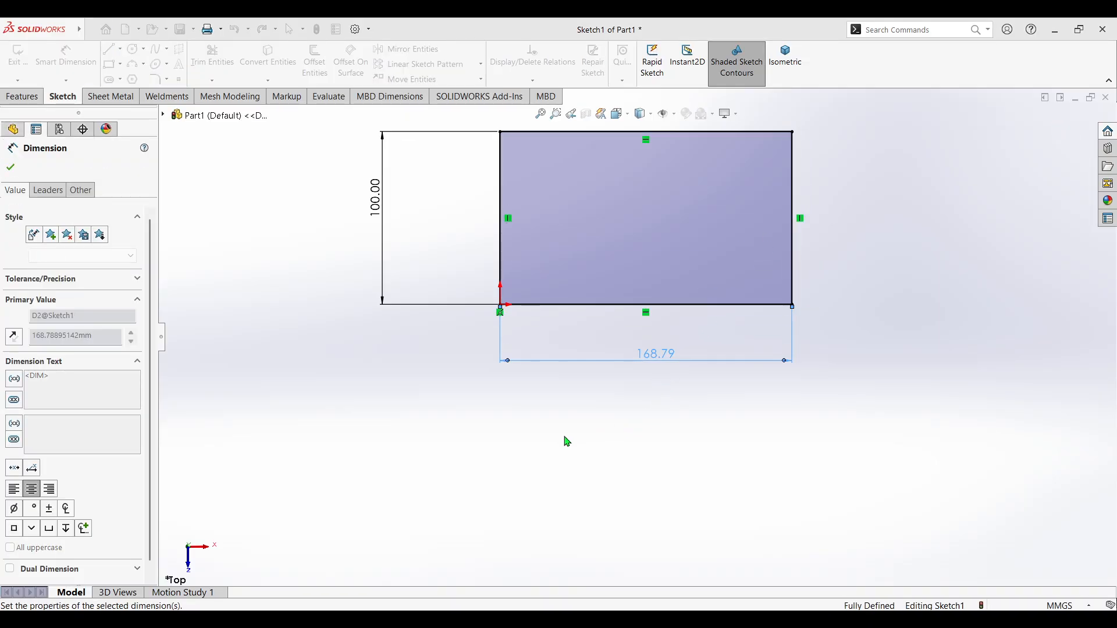
pyautogui.scroll(-2, 503, 442)
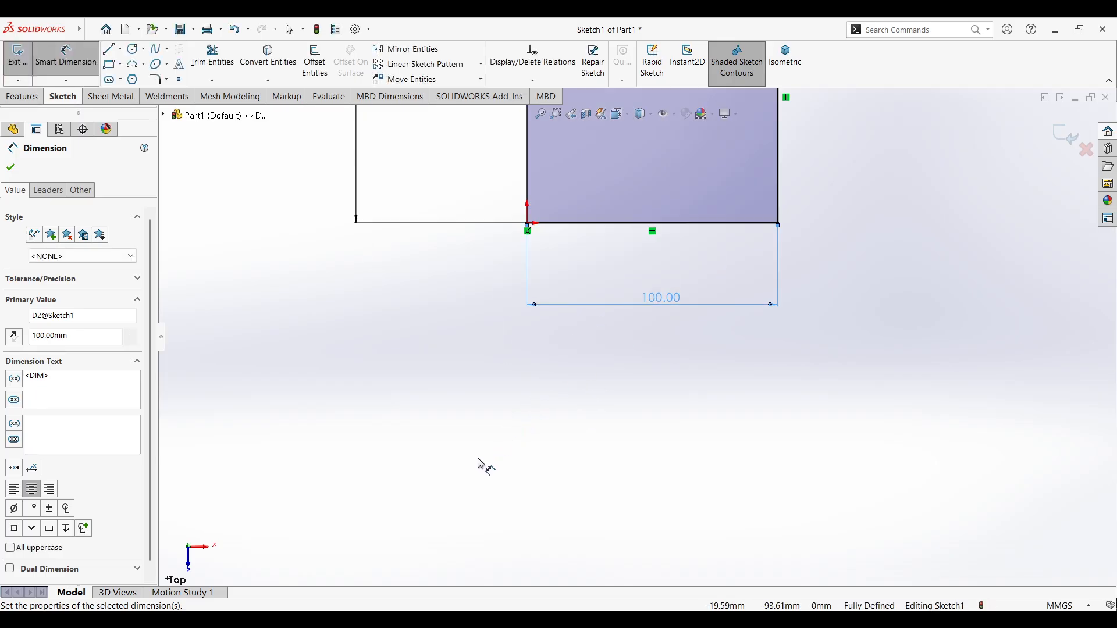
pyautogui.scroll(5, 501, 409)
pyautogui.scroll(-3, 943, 193)
pyautogui.scroll(-3, 365, 353)
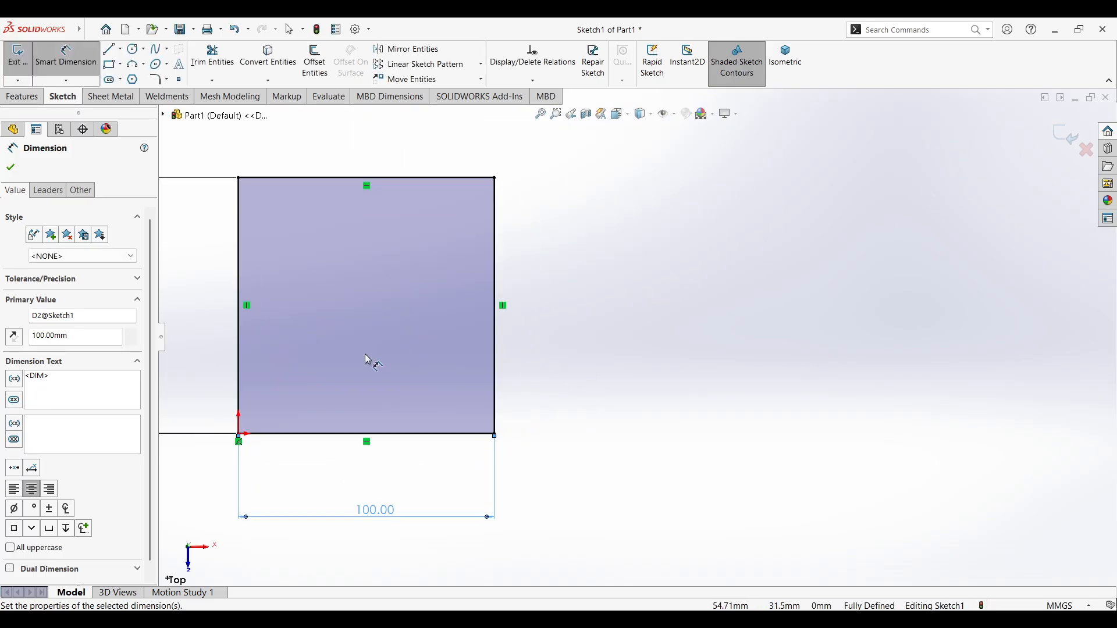
# - Draw a center rectangle with its centre beyond the square's right side, about 406 mm wide and 170 mm high, overlapping the square
pyautogui.scroll(4, 368, 353)
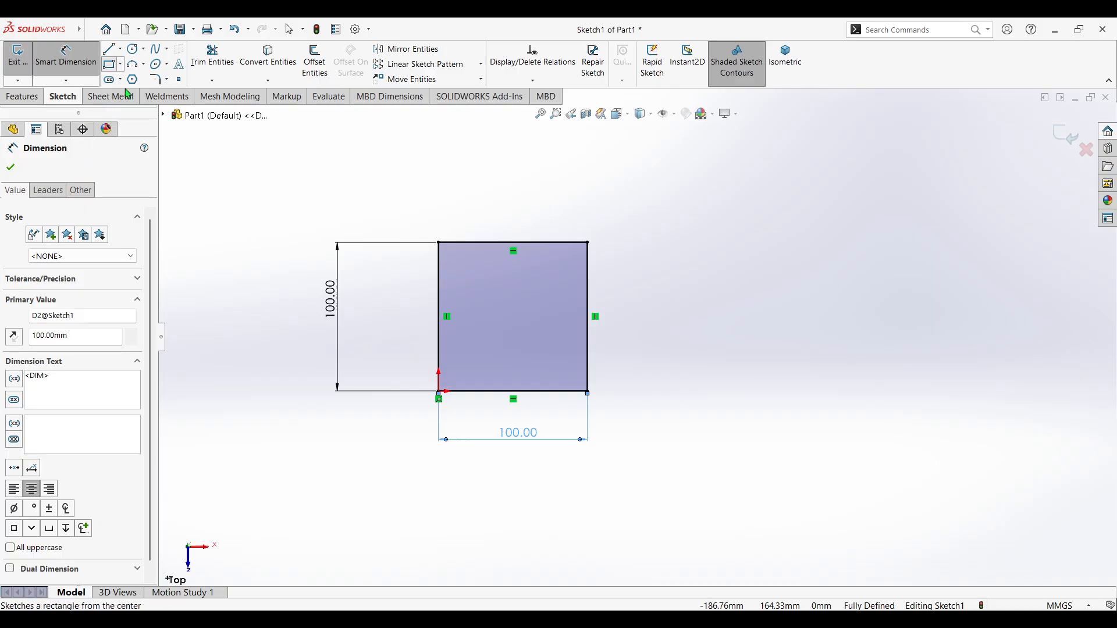
pyautogui.click(111, 65)
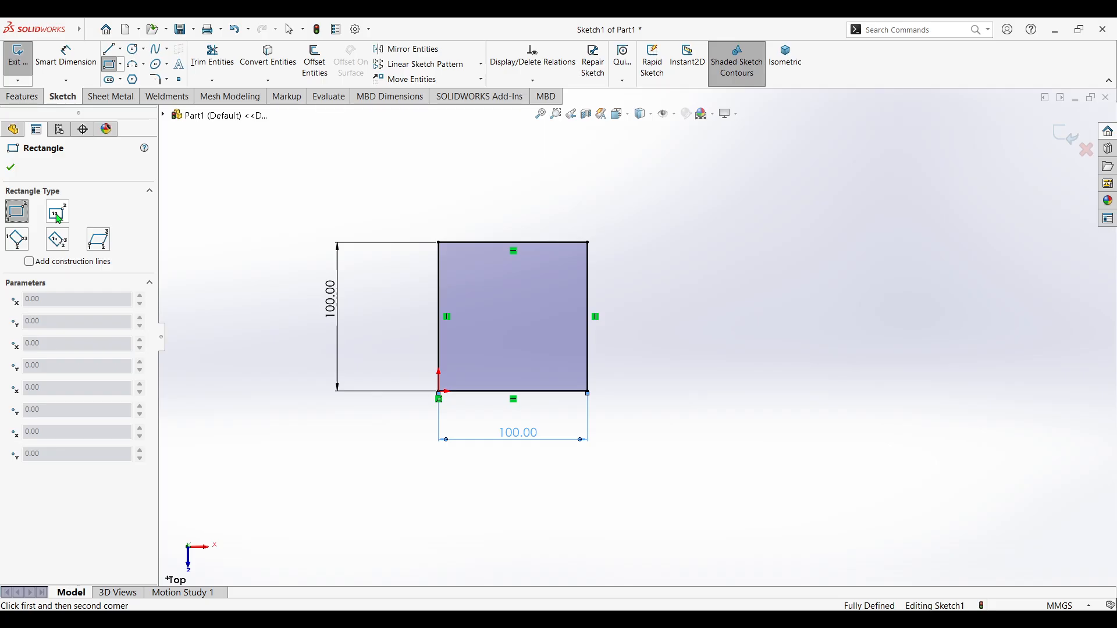
pyautogui.click(57, 215)
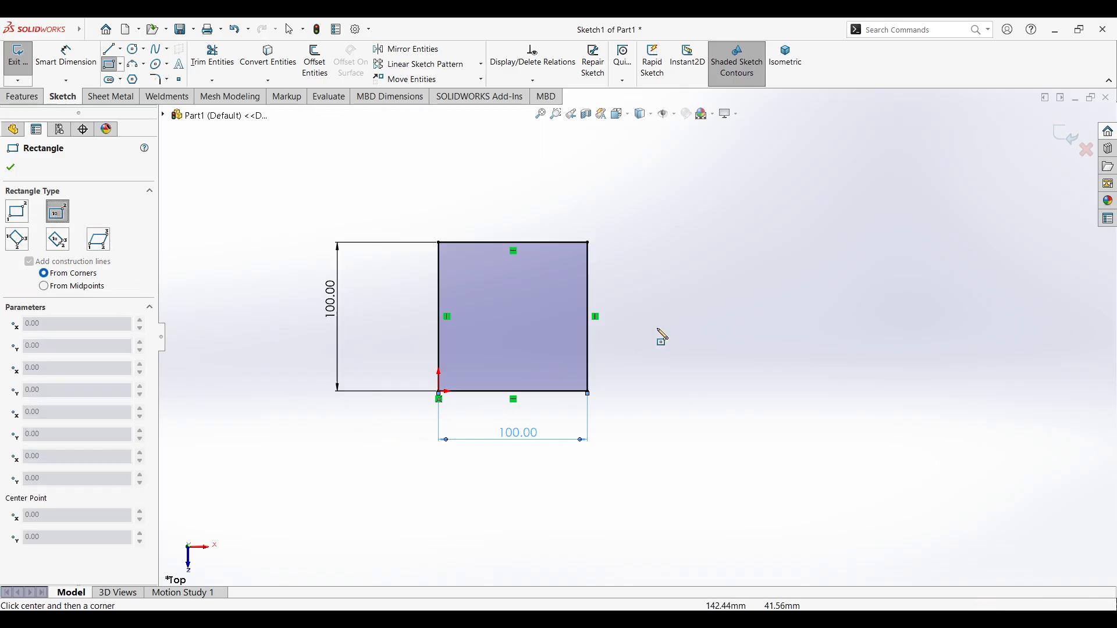
pyautogui.click(754, 322)
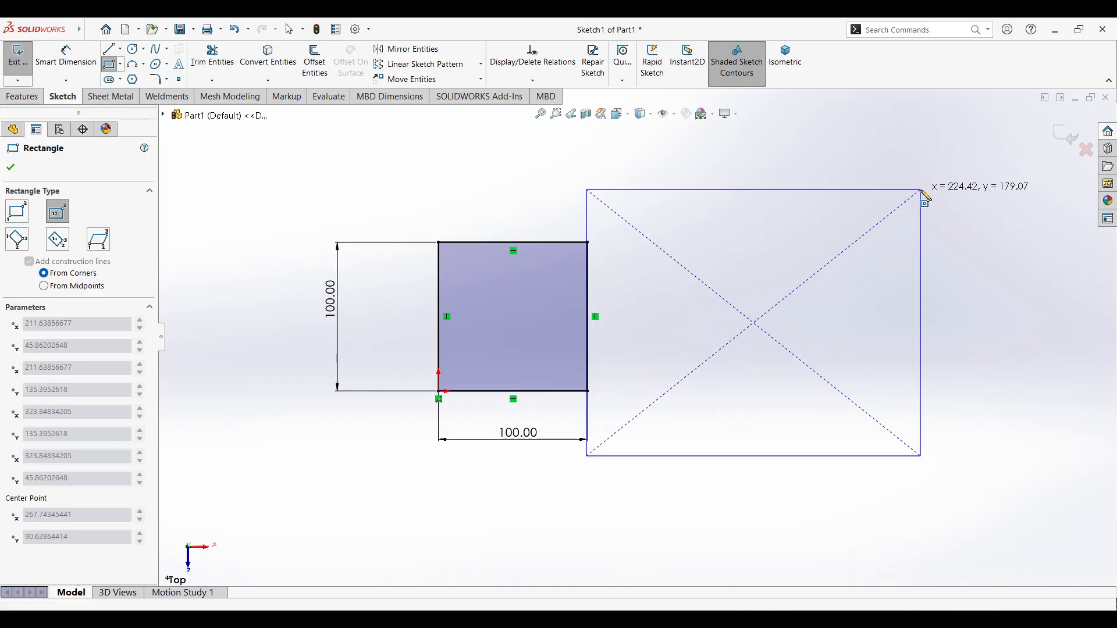
pyautogui.click(1057, 197)
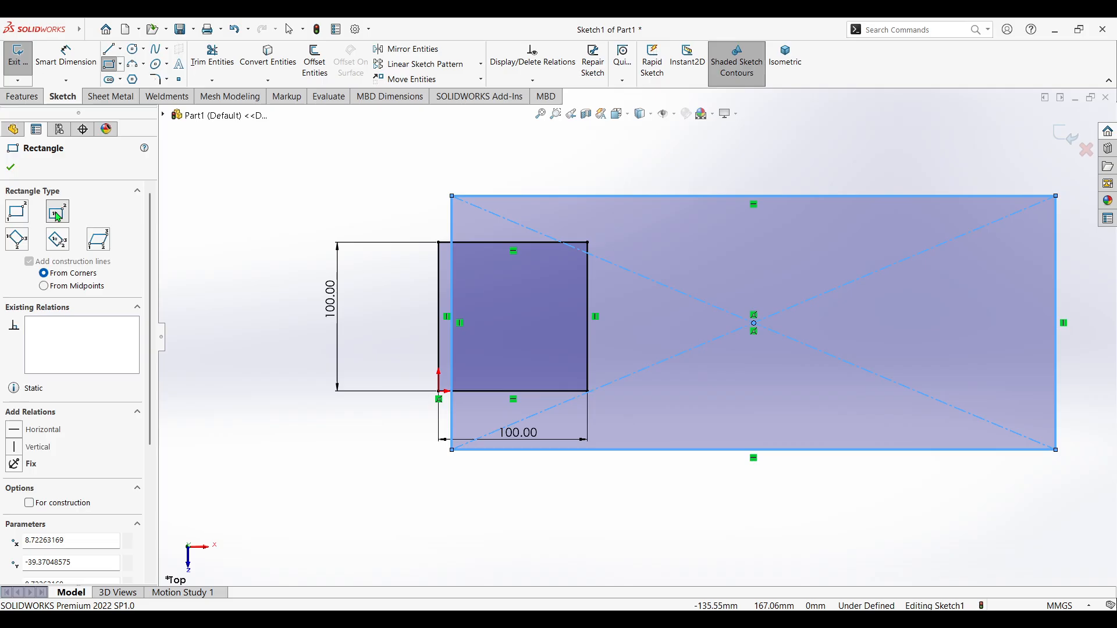
# - Power trim away the dimensioned square and the center rectangle with its diagonals
pyautogui.click(212, 59)
pyautogui.moveTo(347, 324)
pyautogui.mouseDown()
pyautogui.moveTo(711, 319)
pyautogui.moveTo(836, 287)
pyautogui.moveTo(1055, 418)
pyautogui.moveTo(327, 246)
pyautogui.mouseUp()
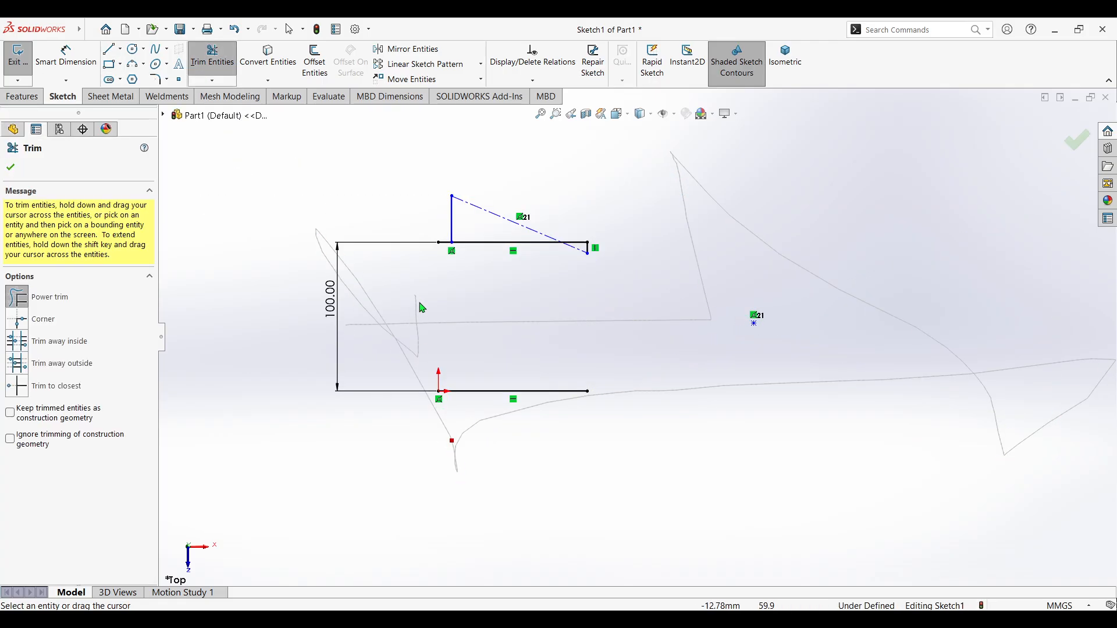
pyautogui.moveTo(423, 308)
pyautogui.mouseDown()
pyautogui.moveTo(505, 265)
pyautogui.moveTo(595, 246)
pyautogui.moveTo(209, 207)
pyautogui.mouseUp()
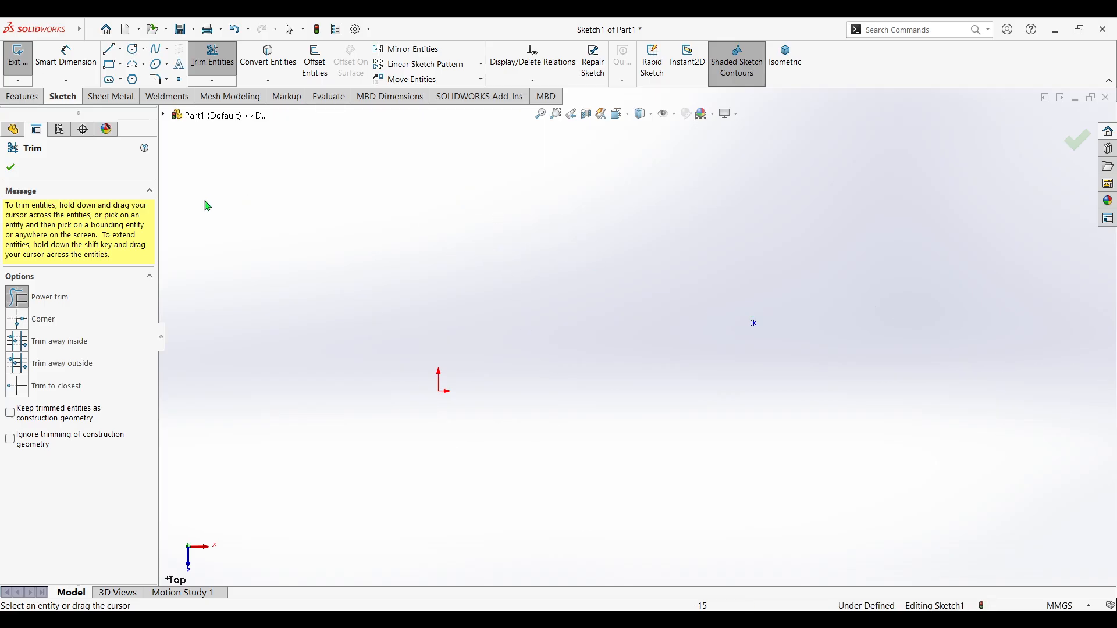
# - Draw a corner rectangle from the origin up to the right, about 176 mm wide and 97 mm high
pyautogui.click(110, 64)
pyautogui.click(109, 65)
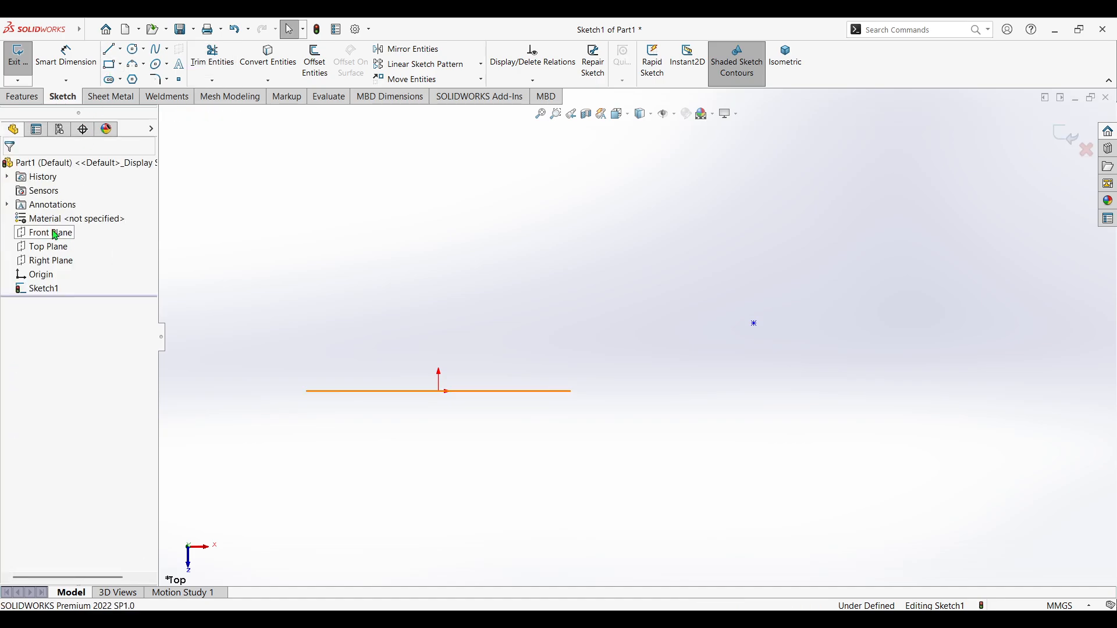
pyautogui.click(116, 67)
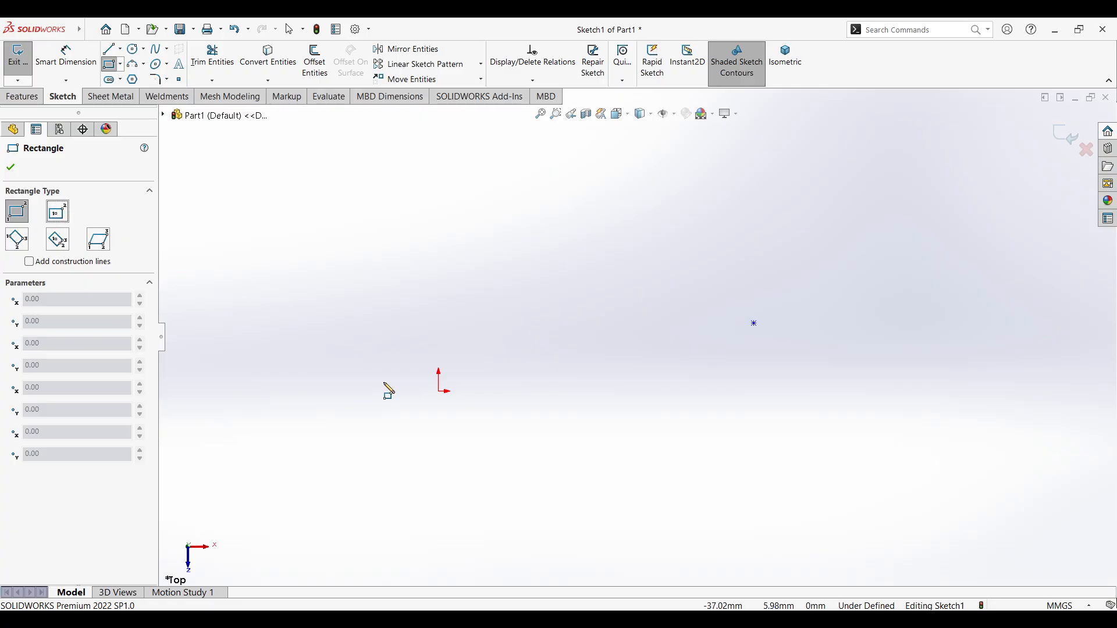
pyautogui.click(439, 391)
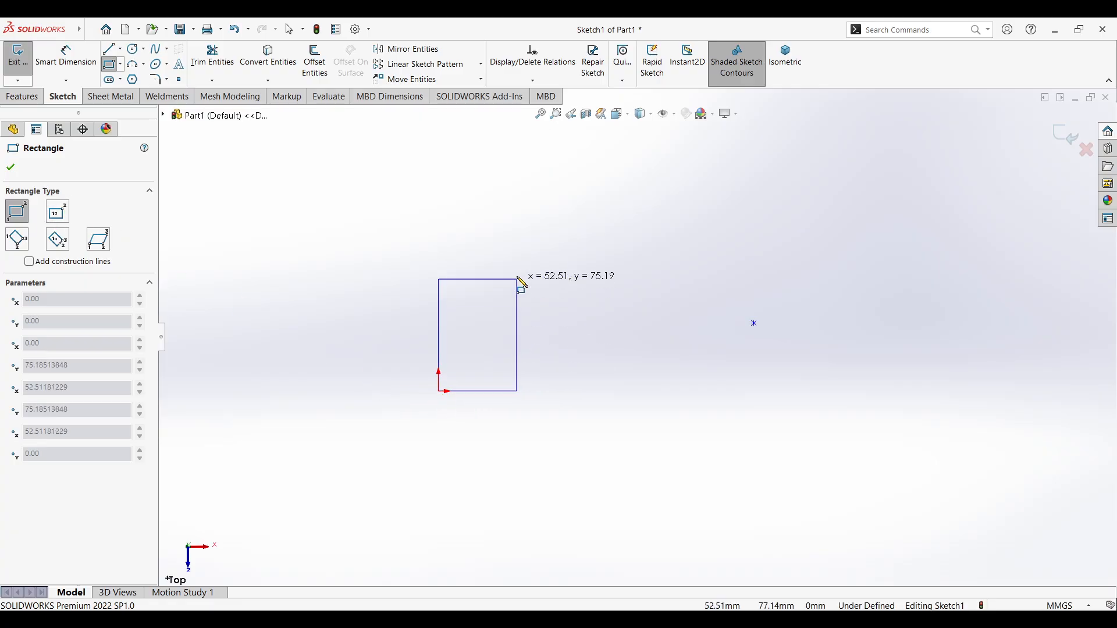
pyautogui.click(701, 248)
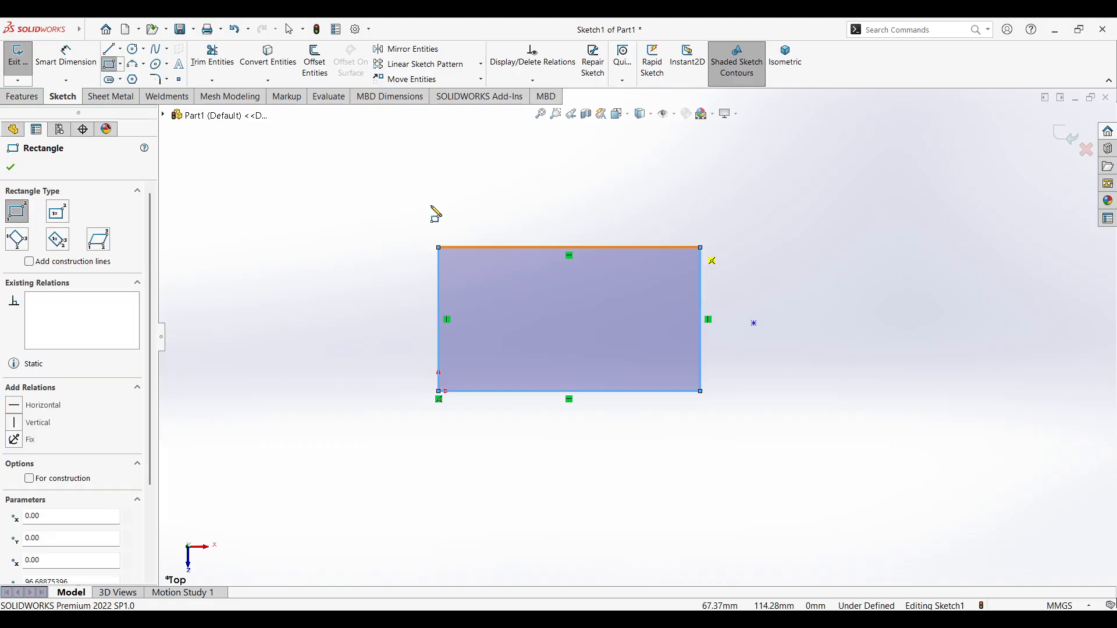
# - Draw a center rectangle centred on the origin, about 270 mm wide and 97 mm high
pyautogui.click(59, 214)
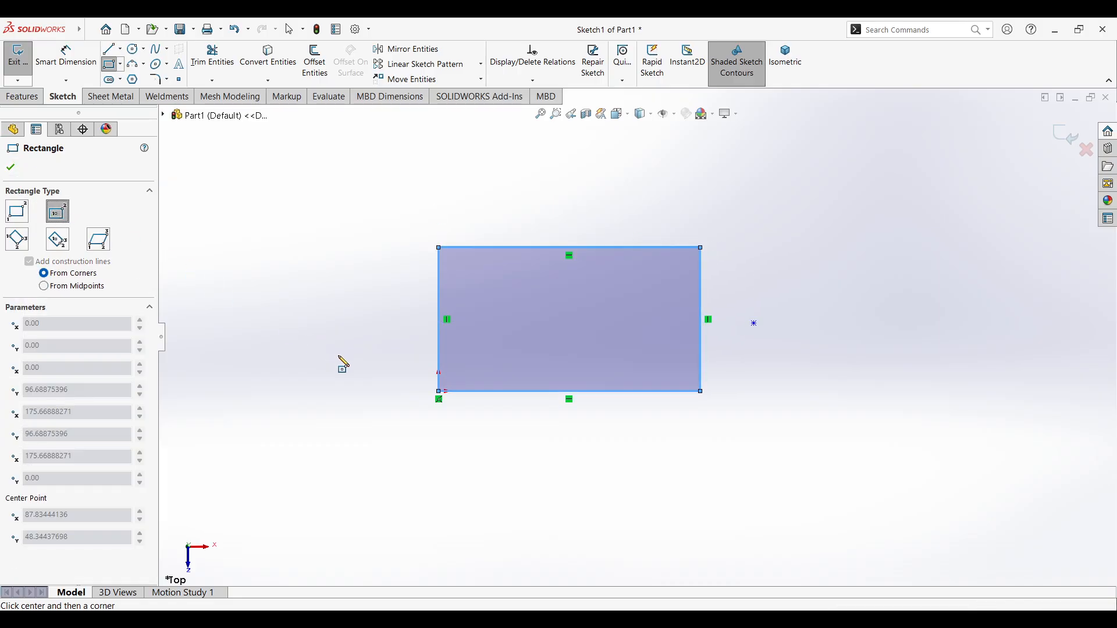
pyautogui.click(439, 392)
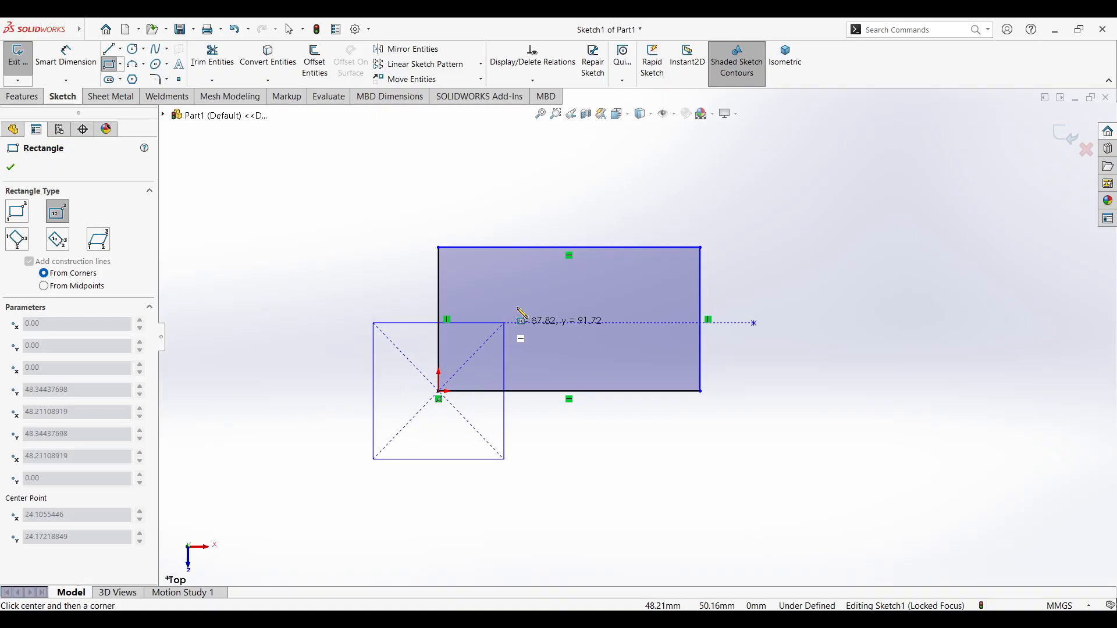
pyautogui.click(640, 319)
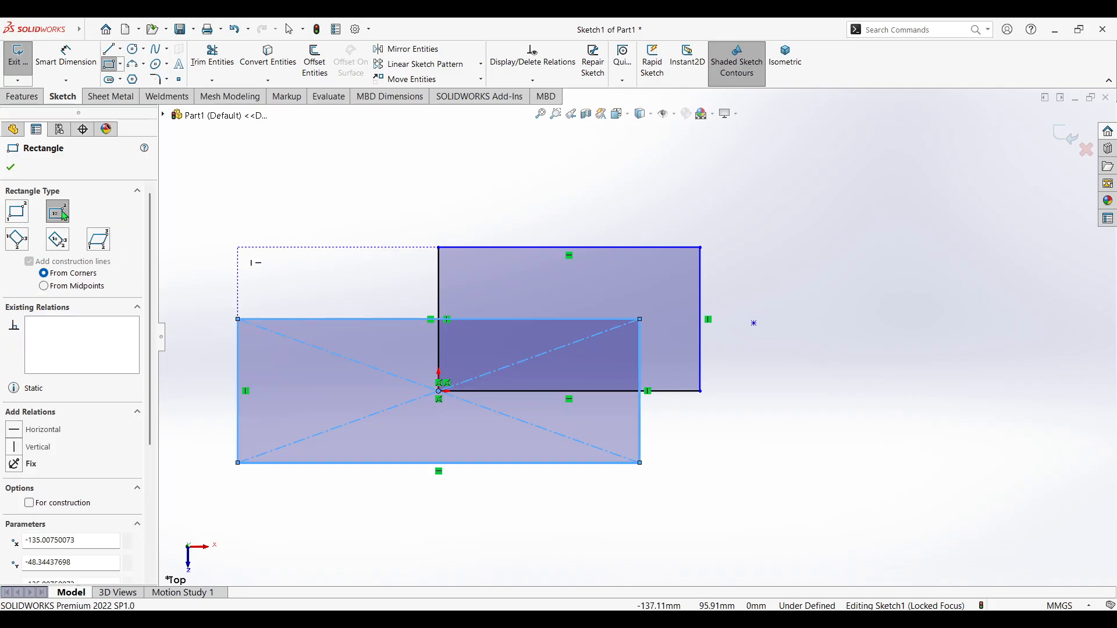
# - Draw an upright 3 point corner rectangle about 174 mm wide, overlapping the upper right corner of the corner rectangle
pyautogui.click(16, 239)
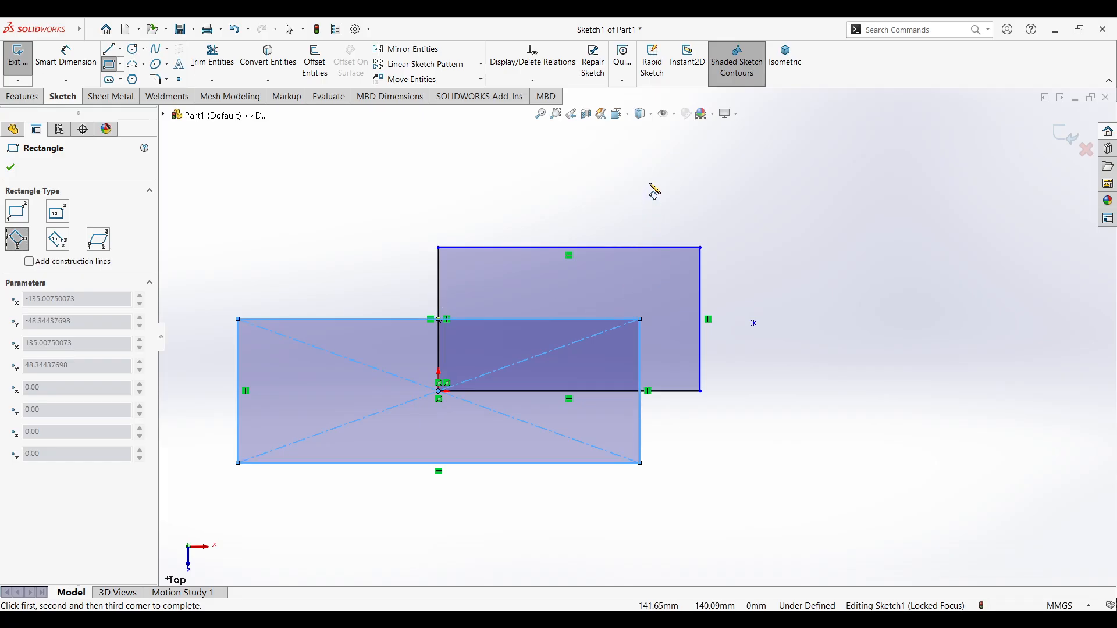
pyautogui.click(652, 166)
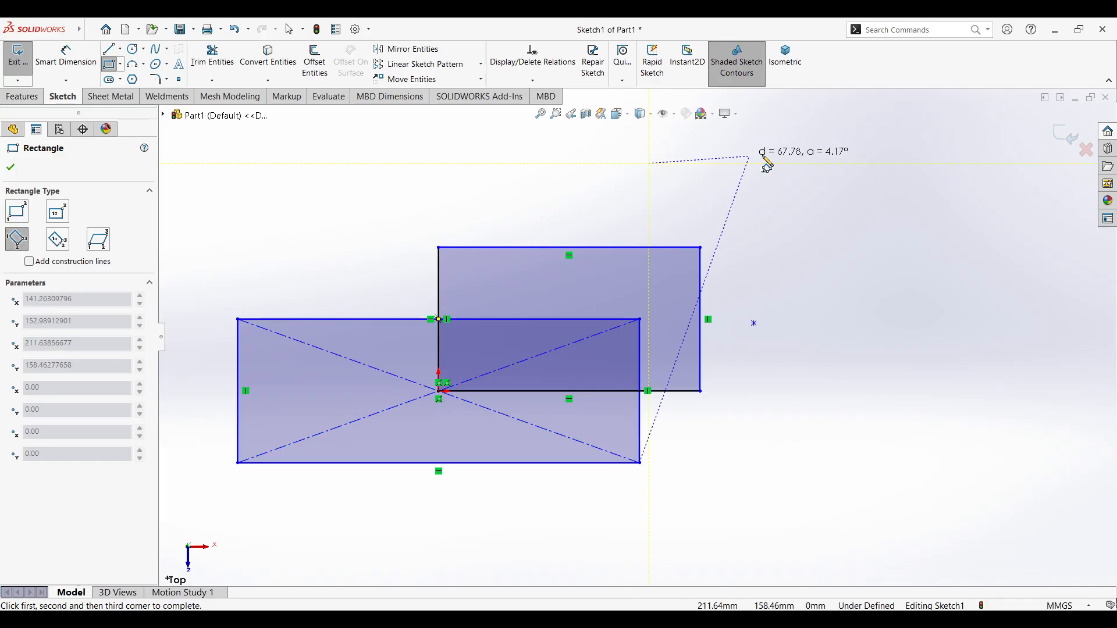
pyautogui.click(909, 166)
pyautogui.click(941, 335)
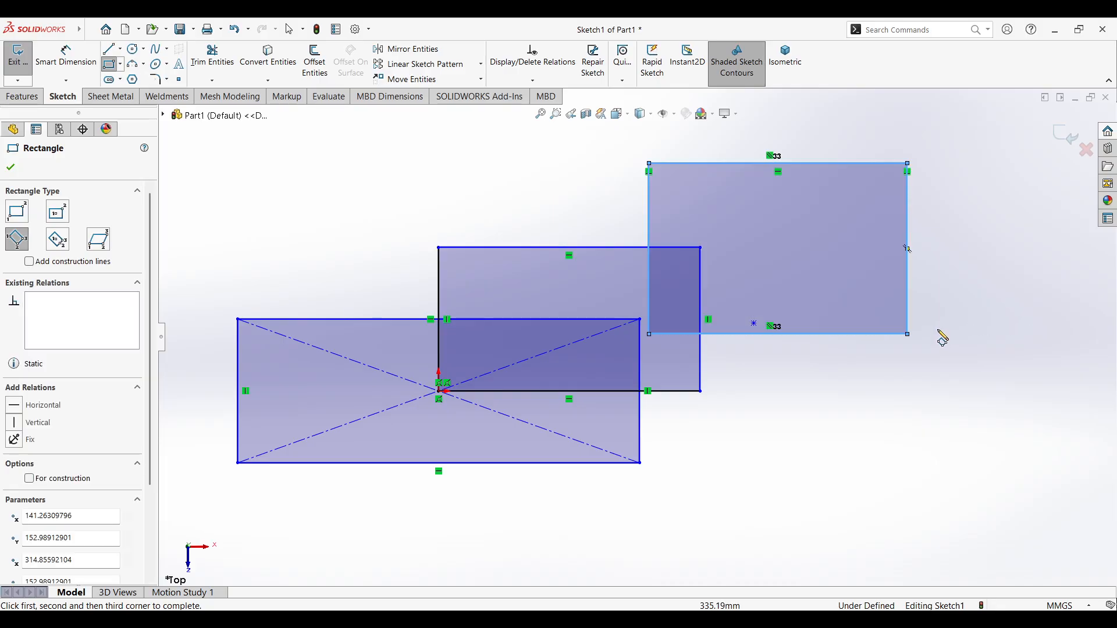
# - Draw a tilted 3 point corner rectangle with its long side, about 271 mm, sloping down to the right across the other rectangles
pyautogui.click(349, 183)
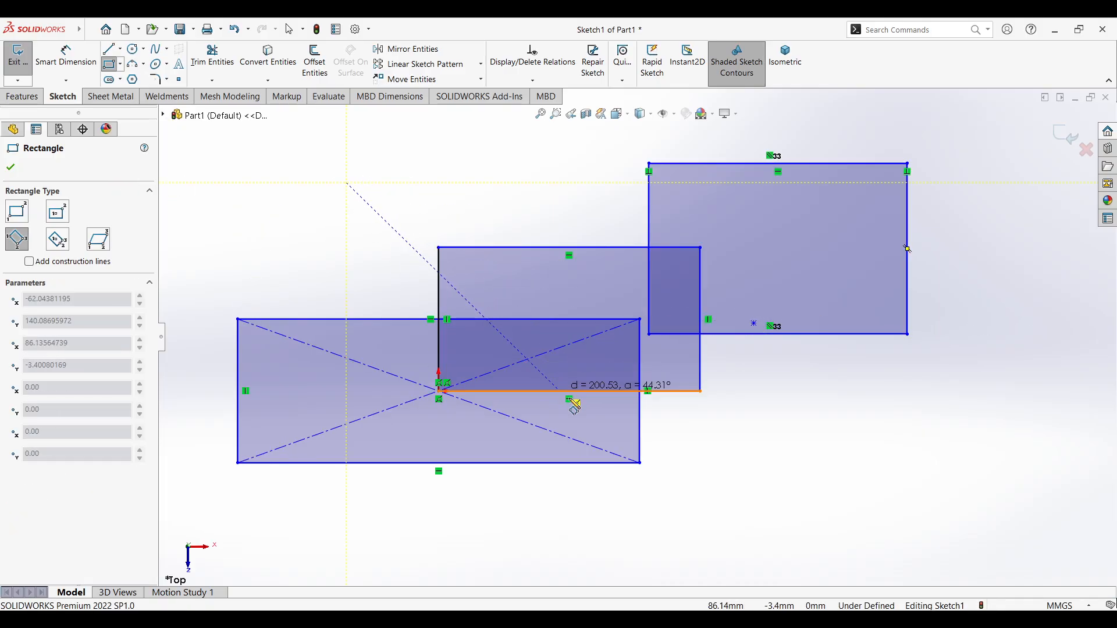
pyautogui.click(658, 439)
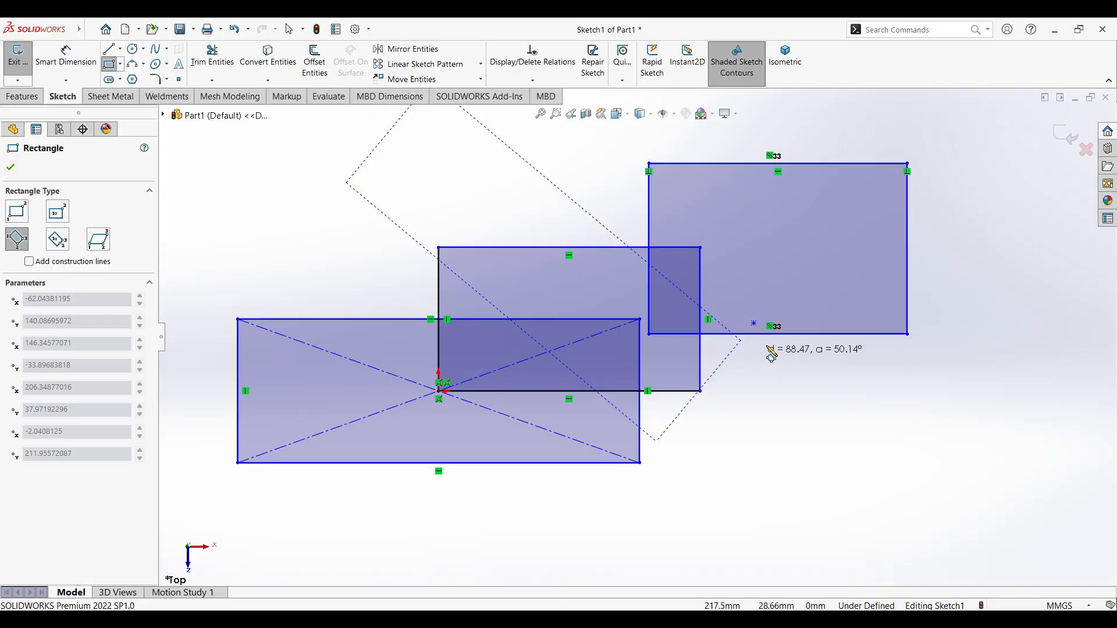
pyautogui.click(798, 338)
pyautogui.scroll(-1, 674, 452)
pyautogui.scroll(3, 609, 408)
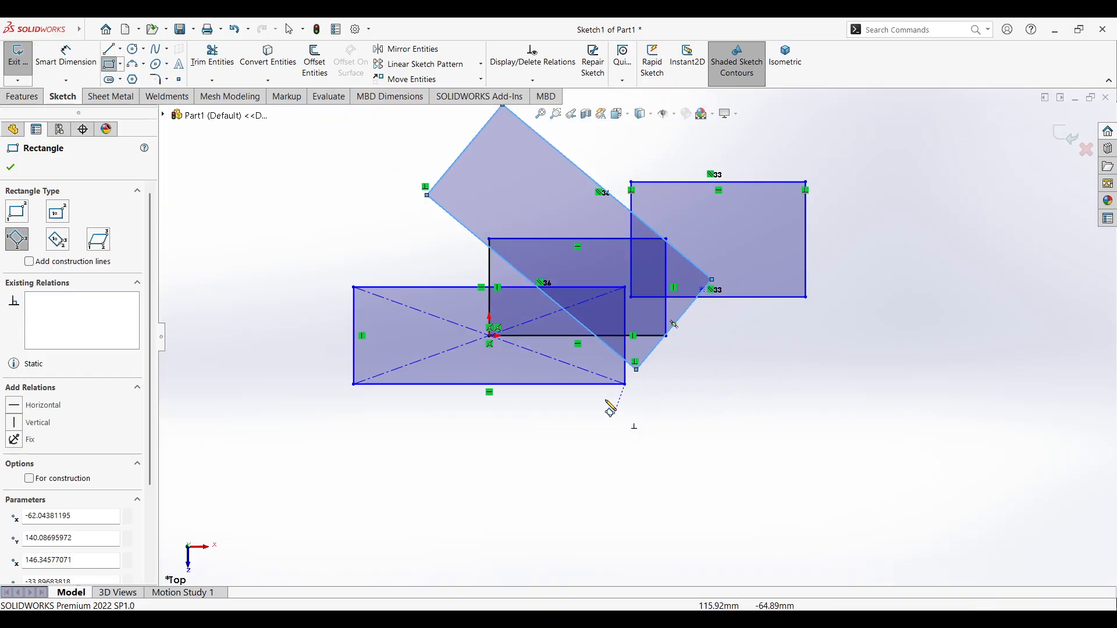
# - Power trim away the four overlapping rectangles and the line segments left between them
pyautogui.click(206, 57)
pyautogui.moveTo(440, 473)
pyautogui.mouseDown()
pyautogui.moveTo(501, 382)
pyautogui.moveTo(706, 280)
pyautogui.moveTo(755, 310)
pyautogui.moveTo(883, 270)
pyautogui.moveTo(349, 273)
pyautogui.moveTo(507, 175)
pyautogui.moveTo(397, 230)
pyautogui.moveTo(579, 276)
pyautogui.moveTo(582, 319)
pyautogui.moveTo(660, 365)
pyautogui.moveTo(300, 316)
pyautogui.moveTo(576, 264)
pyautogui.moveTo(553, 300)
pyautogui.moveTo(520, 233)
pyautogui.mouseUp()
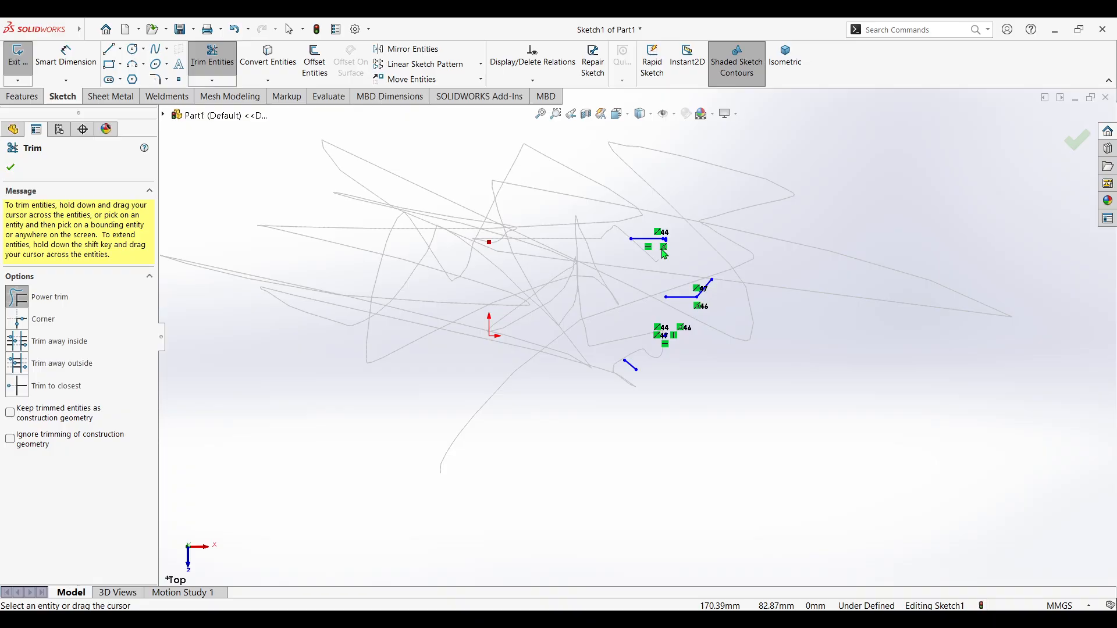
pyautogui.moveTo(650, 224); pyautogui.dragTo(676, 268)
pyautogui.moveTo(669, 333); pyautogui.dragTo(616, 371)
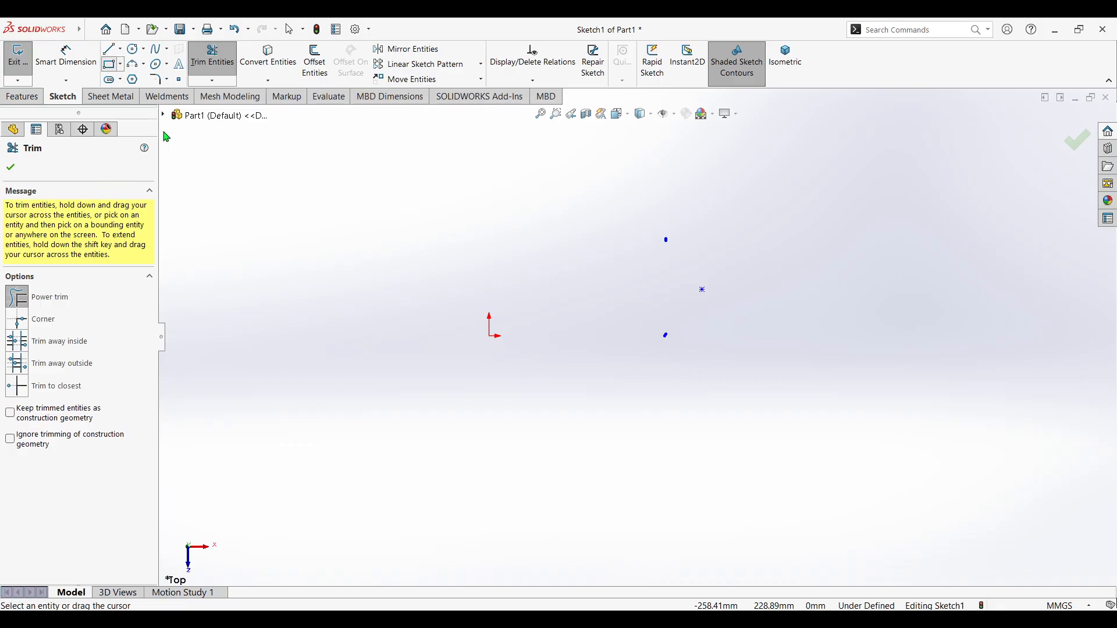
# - Draw a 3 point center rectangle centred on the origin, about 456 mm wide and 338 mm high, built from corners
pyautogui.click(109, 64)
pyautogui.click(59, 237)
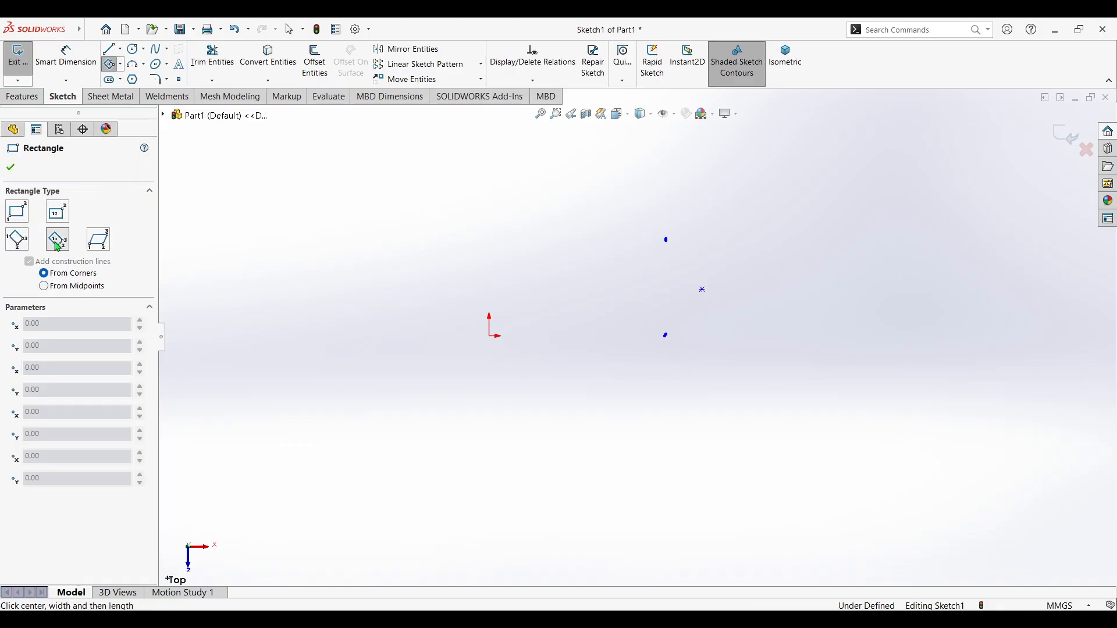
pyautogui.click(492, 336)
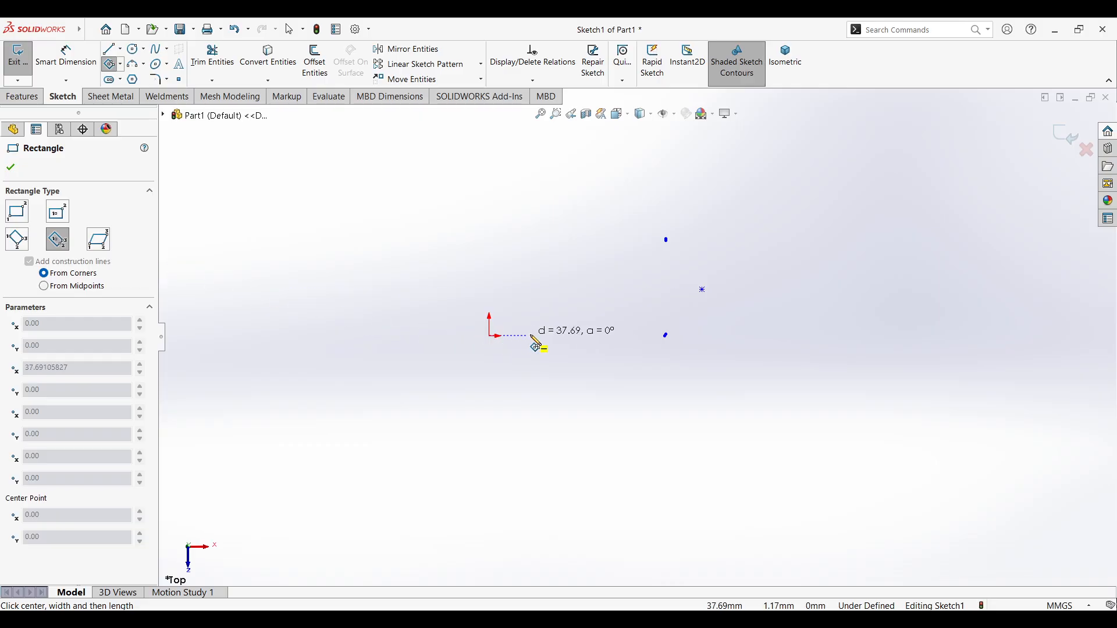
pyautogui.click(722, 335)
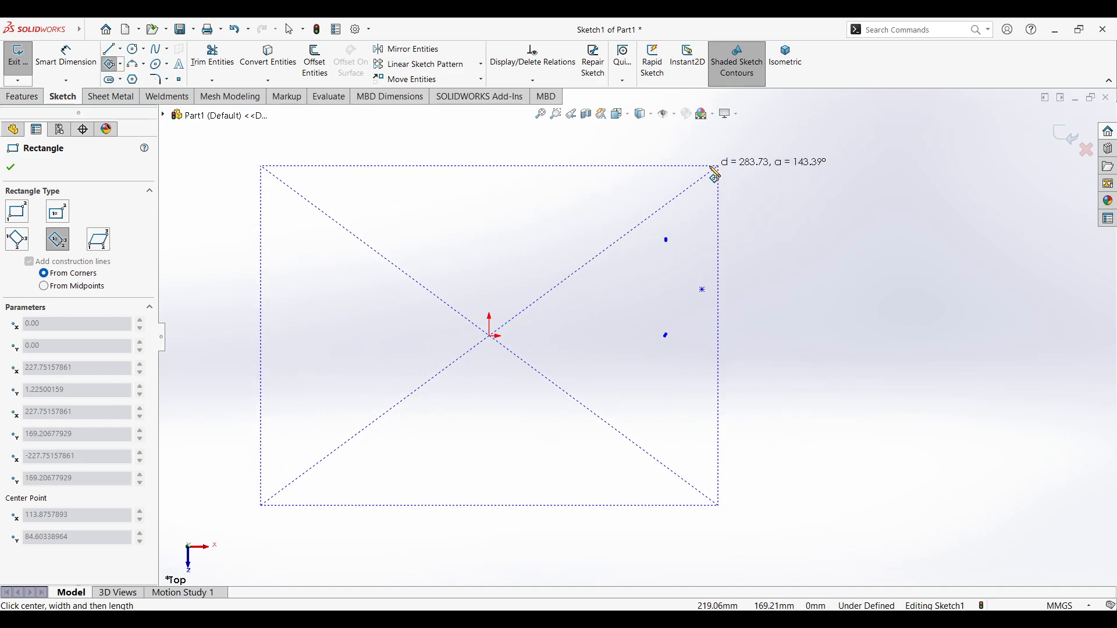
pyautogui.click(715, 172)
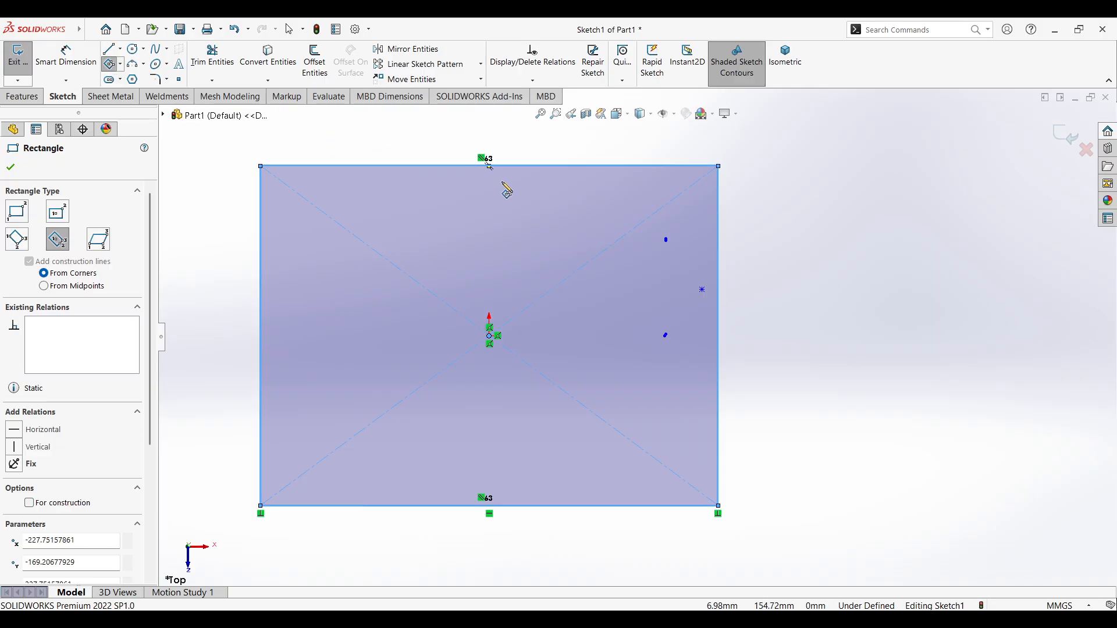
# - Leave the rectangle command and delete the 3 point center rectangle together with the leftover points and line fragments
pyautogui.scroll(-3, 486, 164)
pyautogui.scroll(4, 467, 224)
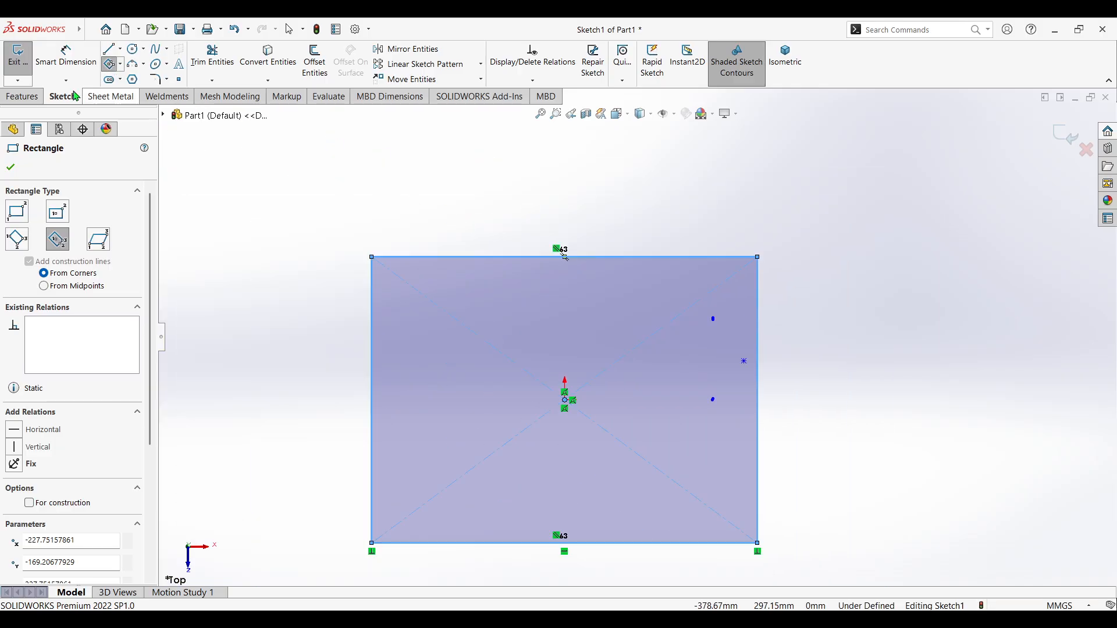
pyautogui.click(12, 168)
pyautogui.press('Escape')
pyautogui.moveTo(607, 299); pyautogui.dragTo(327, 567)
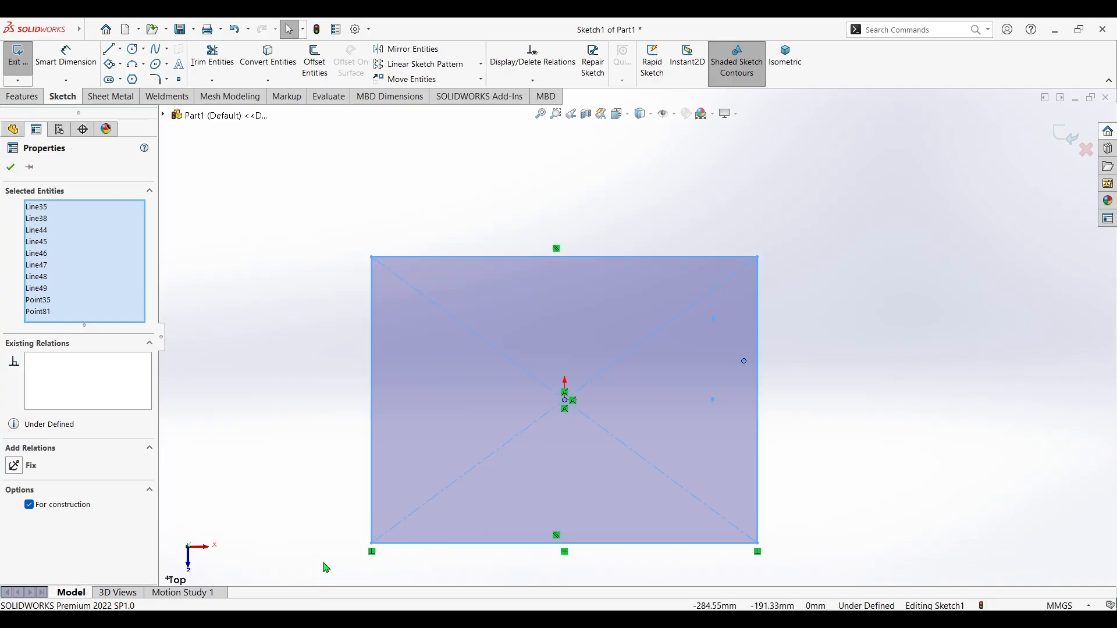
pyautogui.press('Delete')
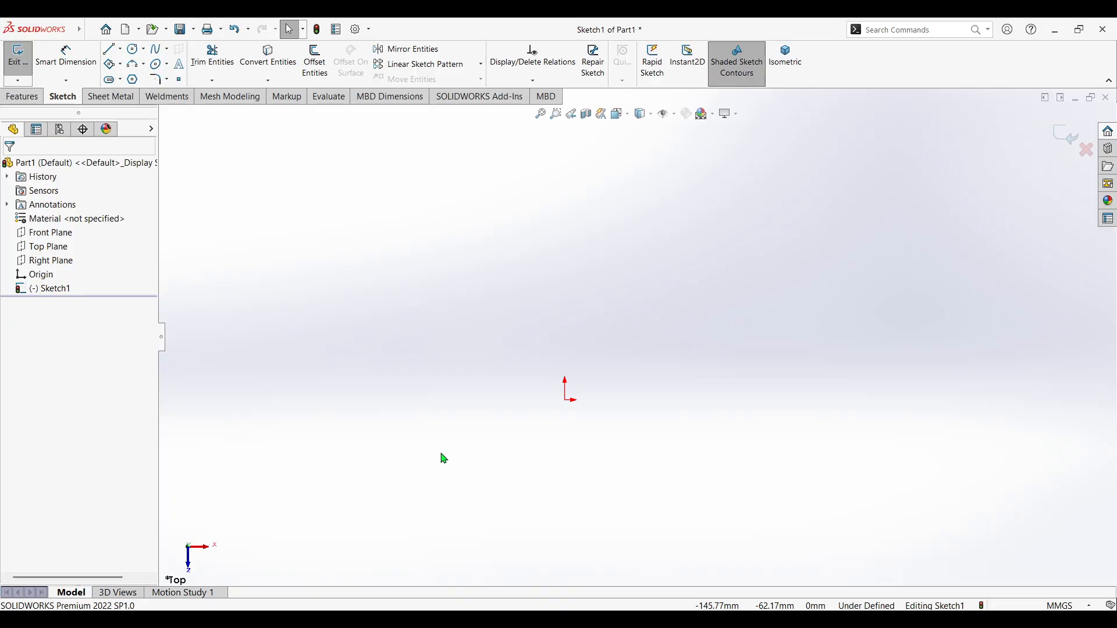
# - Draw a parallelogram from the origin with a base of about 188 mm and slanted sides of about 180 mm rising to the right
pyautogui.click(113, 66)
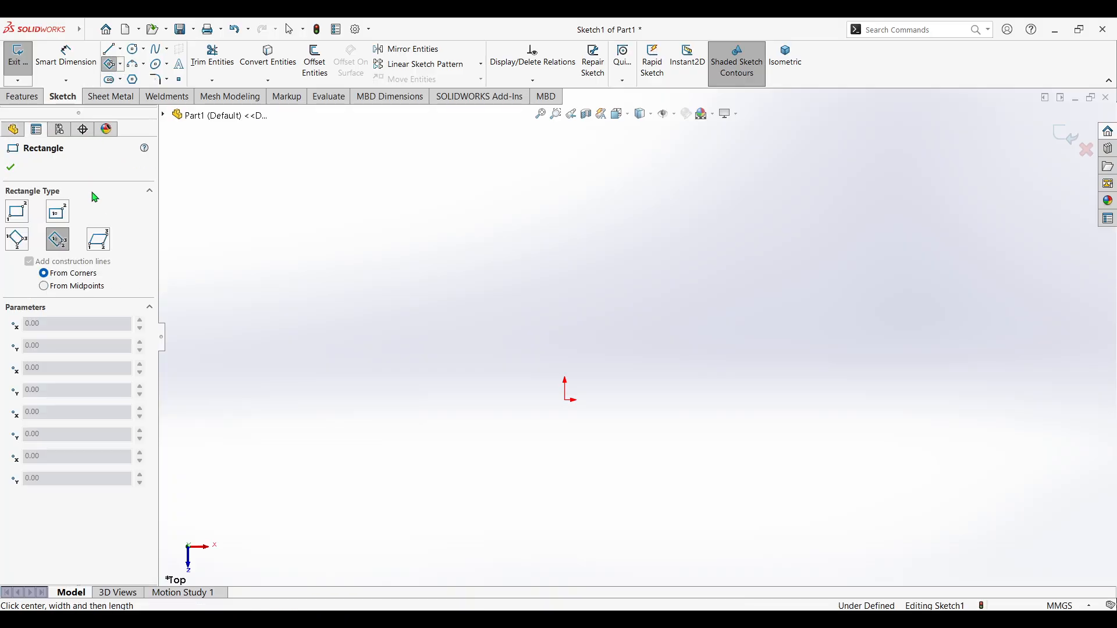
pyautogui.click(99, 249)
pyautogui.click(565, 401)
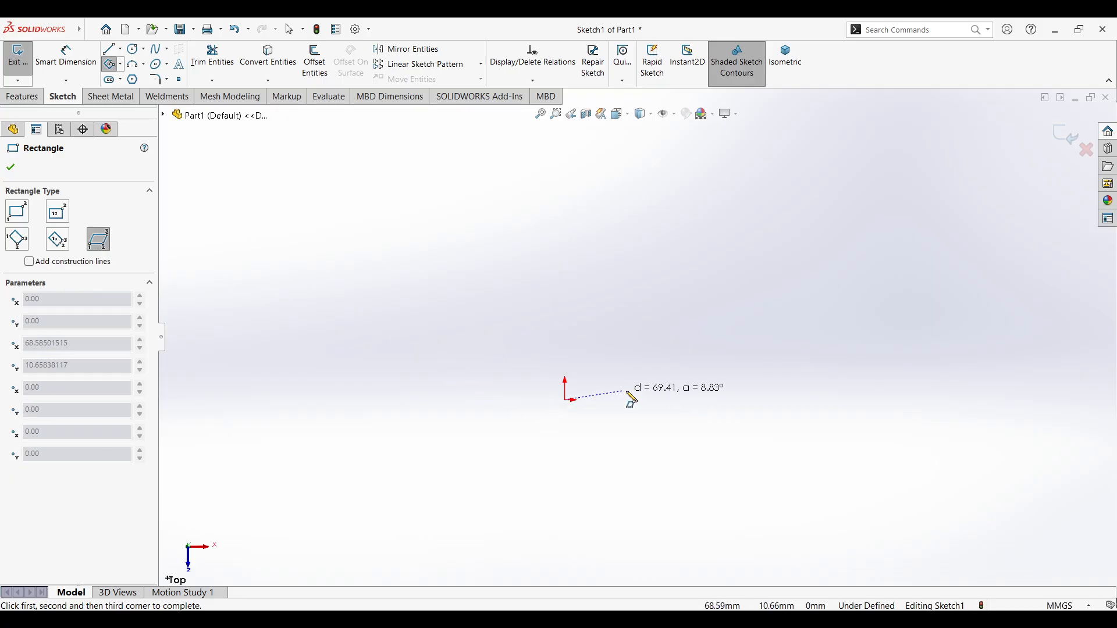
pyautogui.click(727, 406)
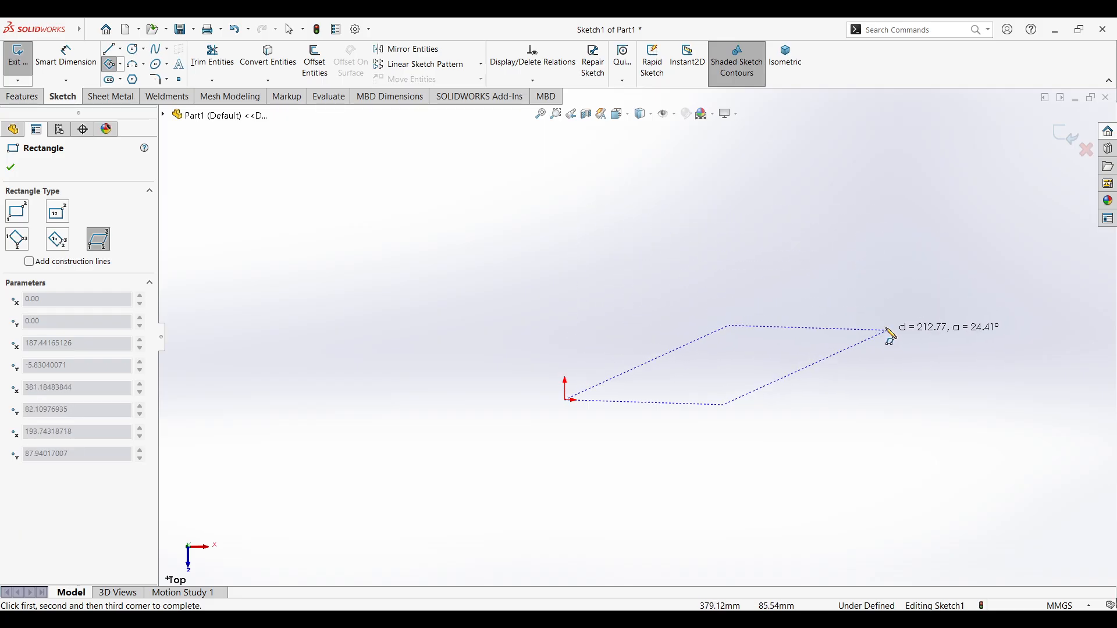
pyautogui.click(839, 307)
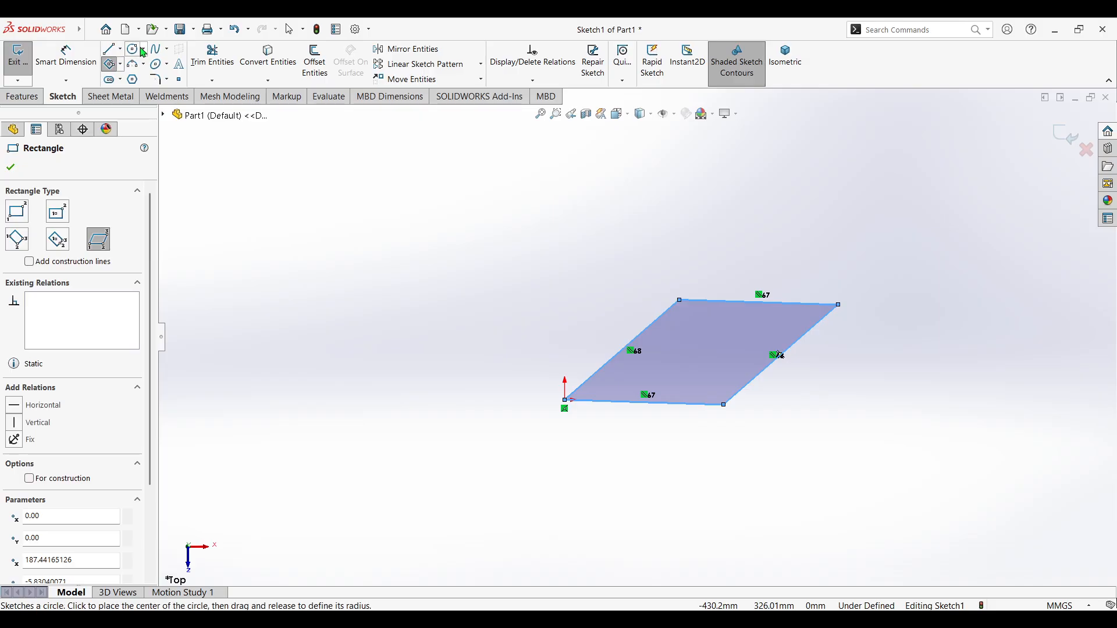
pyautogui.click(11, 167)
pyautogui.click(134, 53)
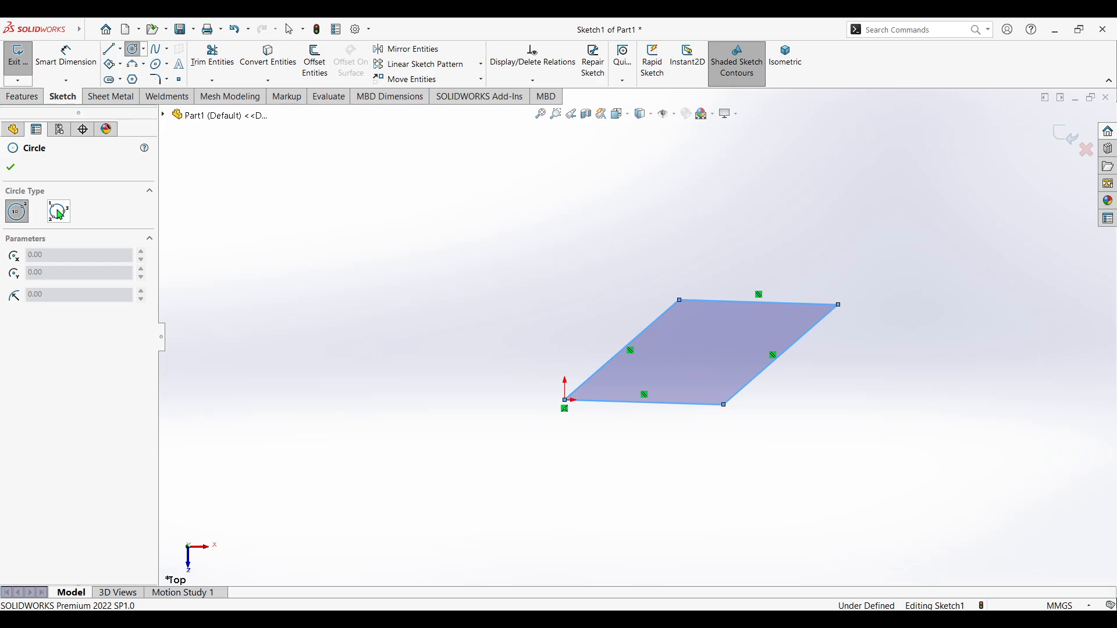
pyautogui.click(109, 66)
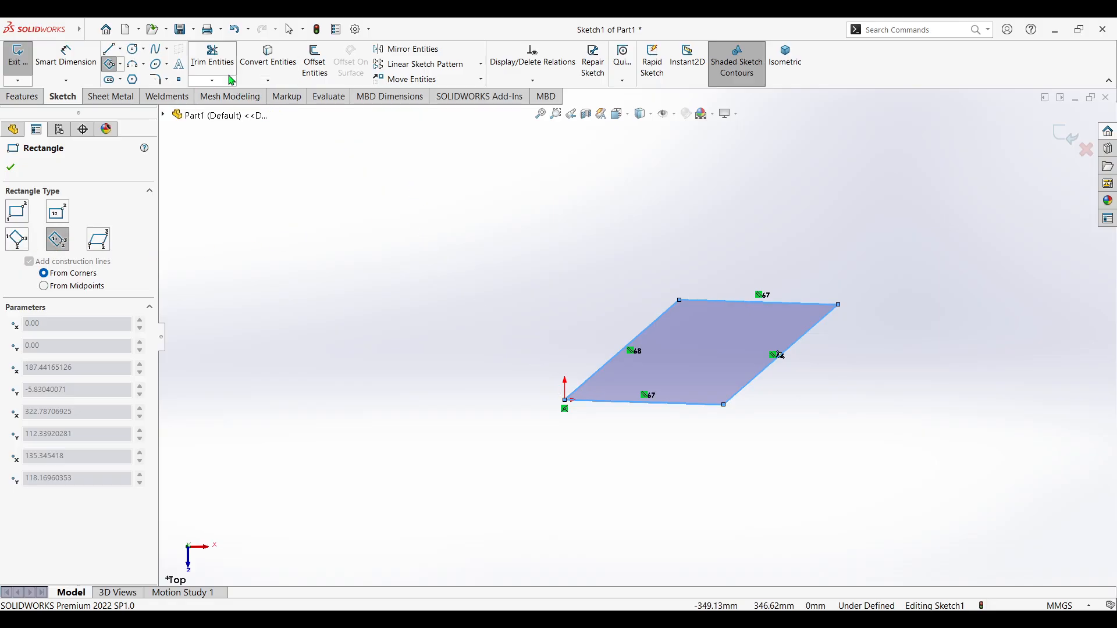
# - Power trim away all four sides of the parallelogram and close the trim command
pyautogui.click(213, 58)
pyautogui.moveTo(842, 269)
pyautogui.mouseDown()
pyautogui.moveTo(774, 303)
pyautogui.moveTo(781, 392)
pyautogui.moveTo(559, 332)
pyautogui.mouseUp()
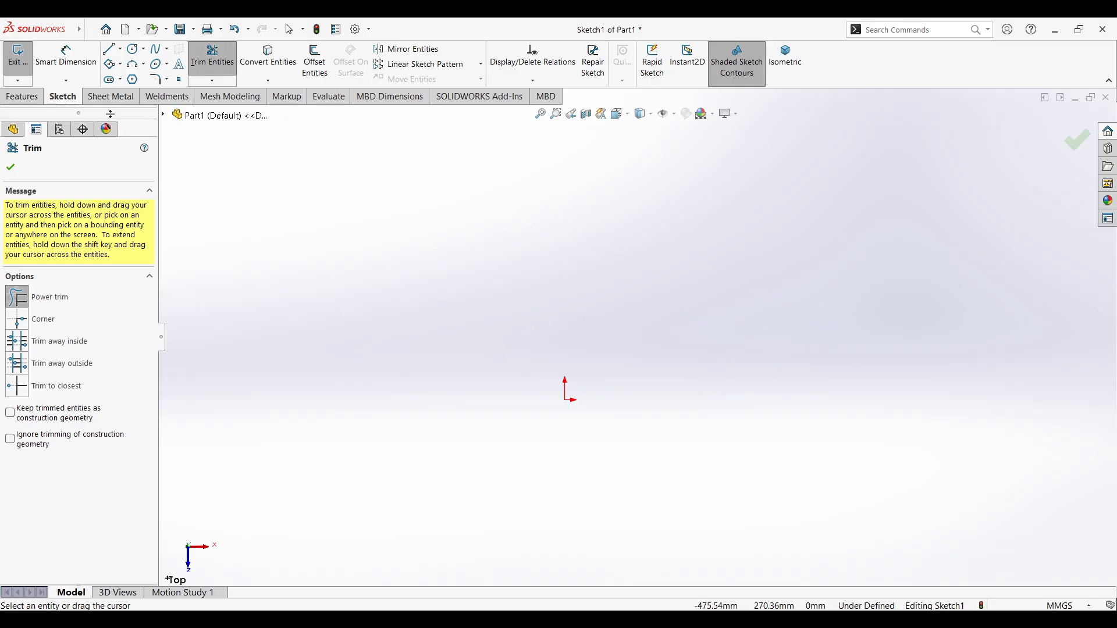
pyautogui.click(10, 170)
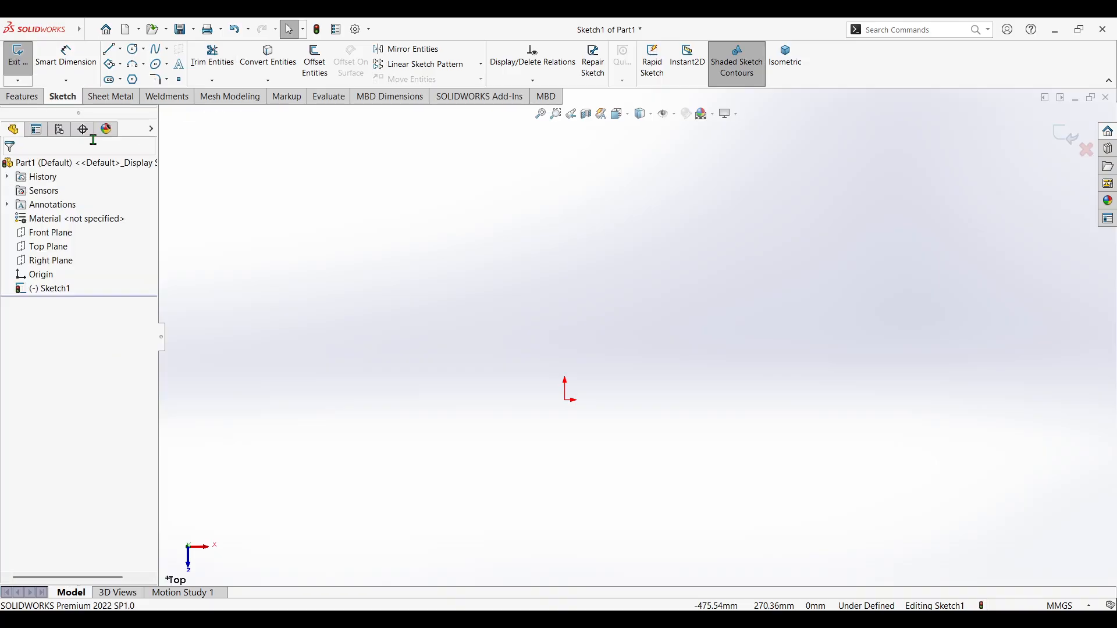
# - Draw a 3 point corner rectangle from the origin, about 414 mm wide and 258 mm high, with its base tilted slightly upward
pyautogui.click(111, 65)
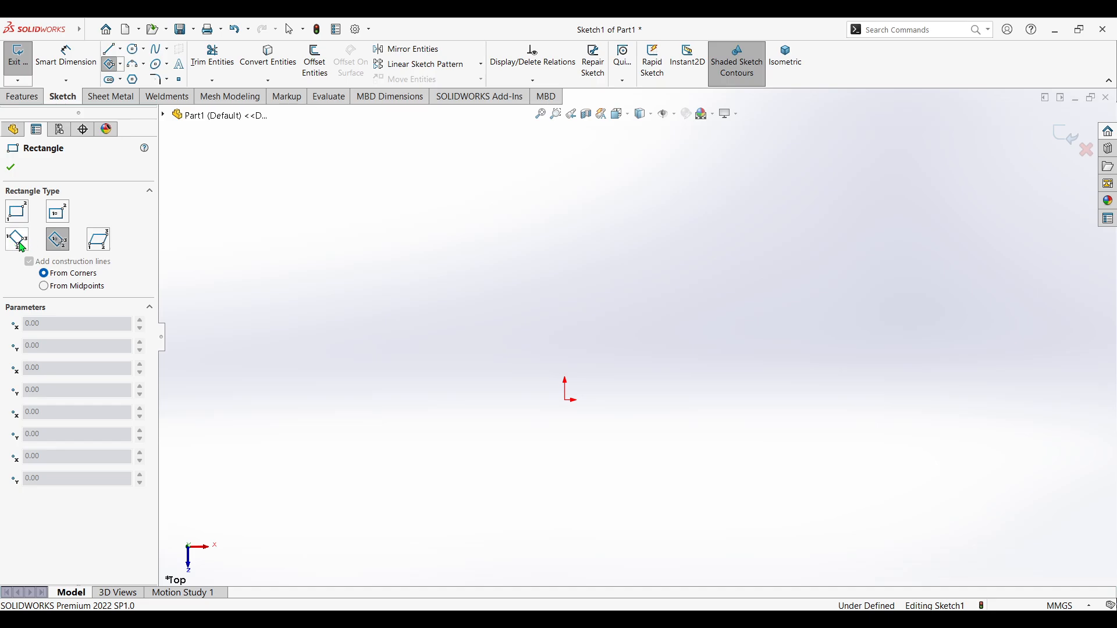
pyautogui.click(16, 239)
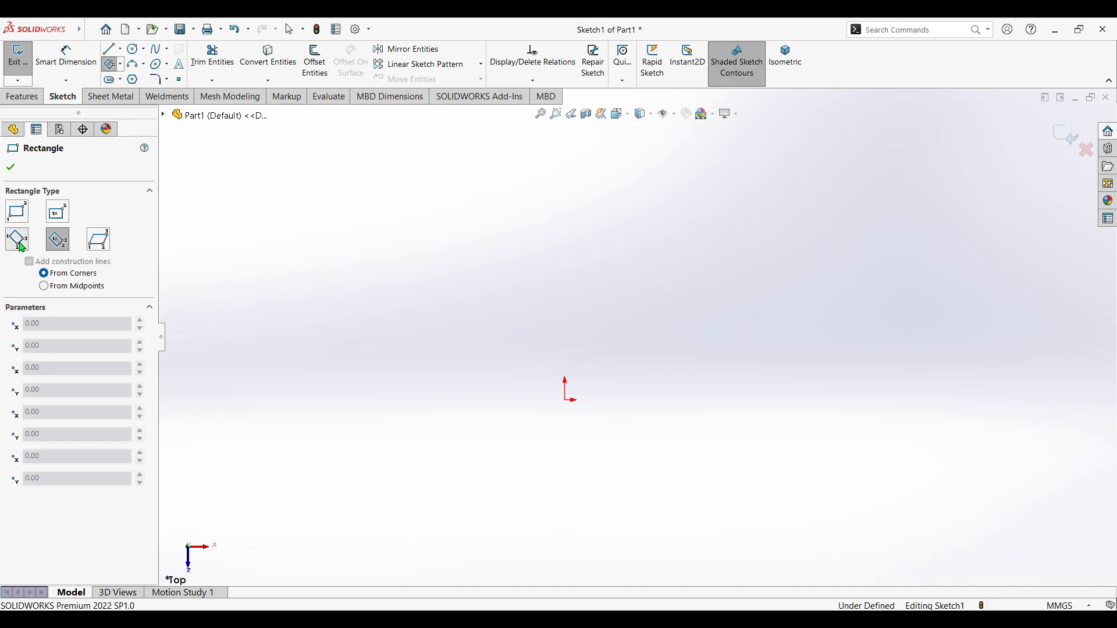
pyautogui.click(569, 412)
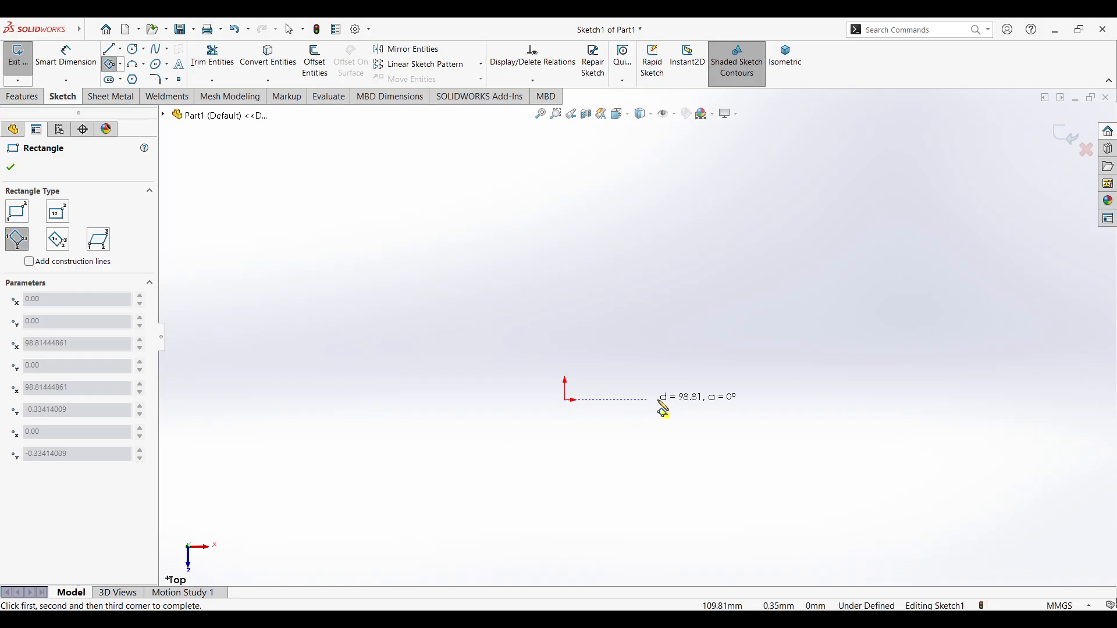
pyautogui.click(917, 397)
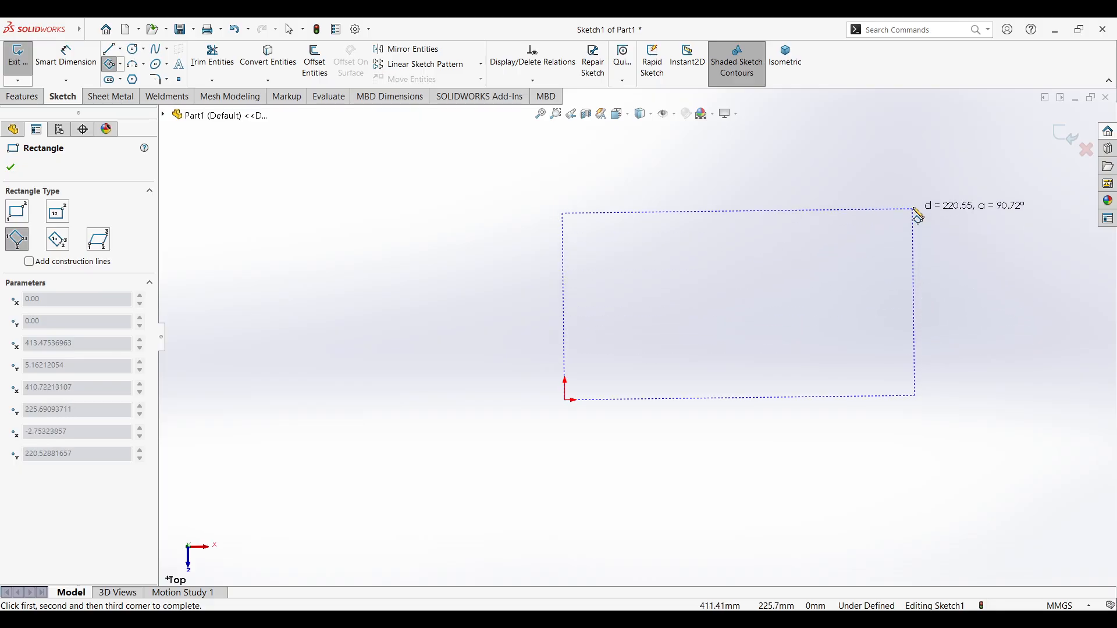
pyautogui.click(913, 178)
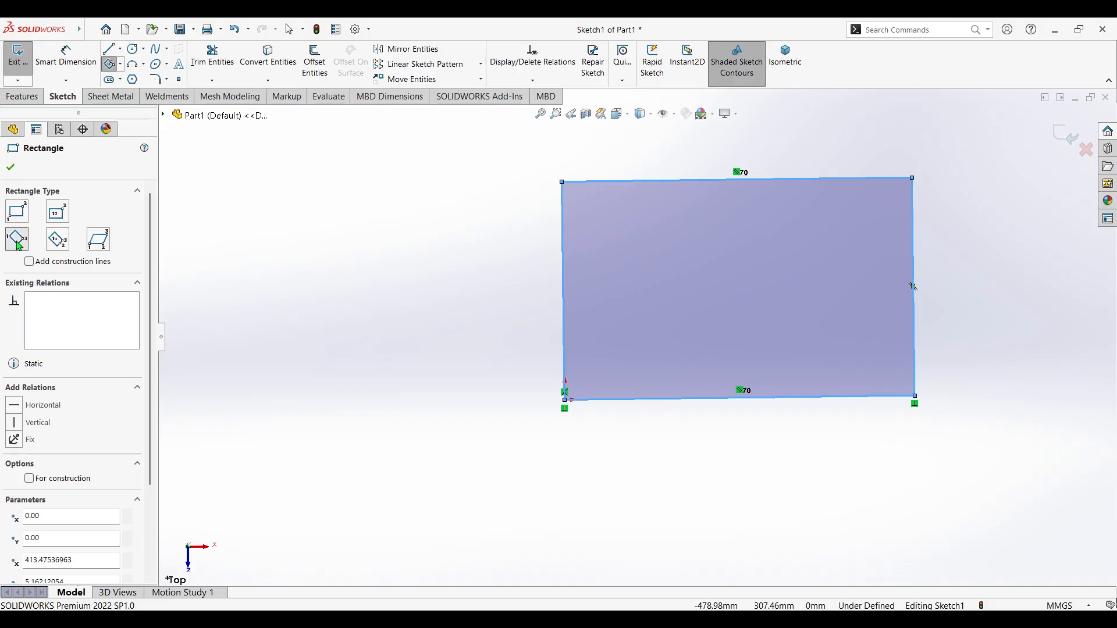
# - Draw a 3 point center rectangle from corners to the left of the origin rectangle, about 569 mm wide and 397 mm high
pyautogui.click(55, 244)
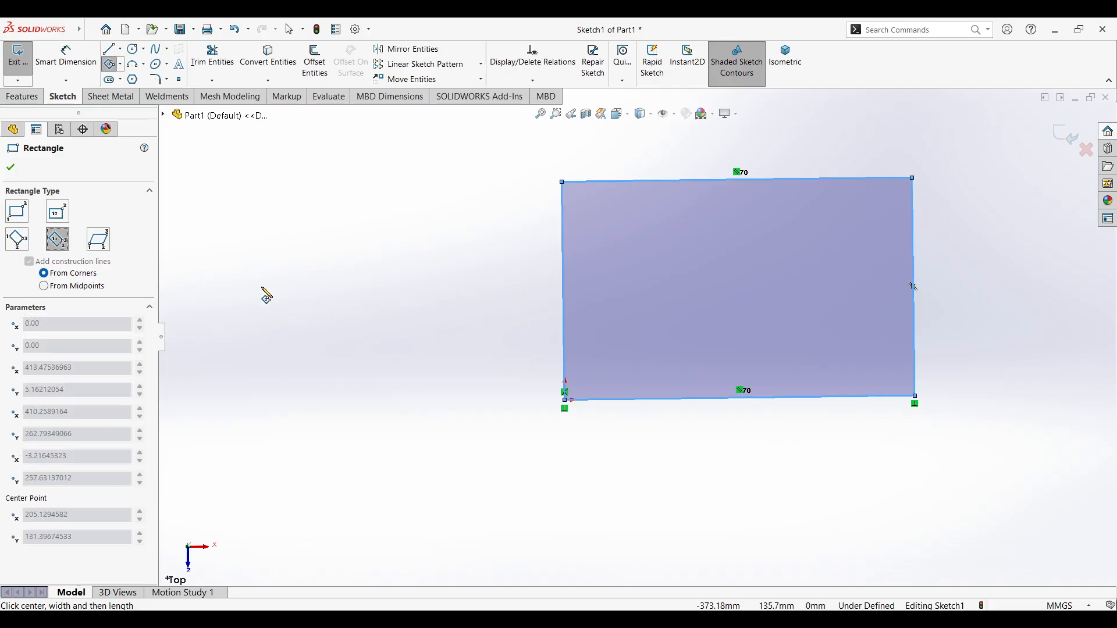
pyautogui.click(282, 293)
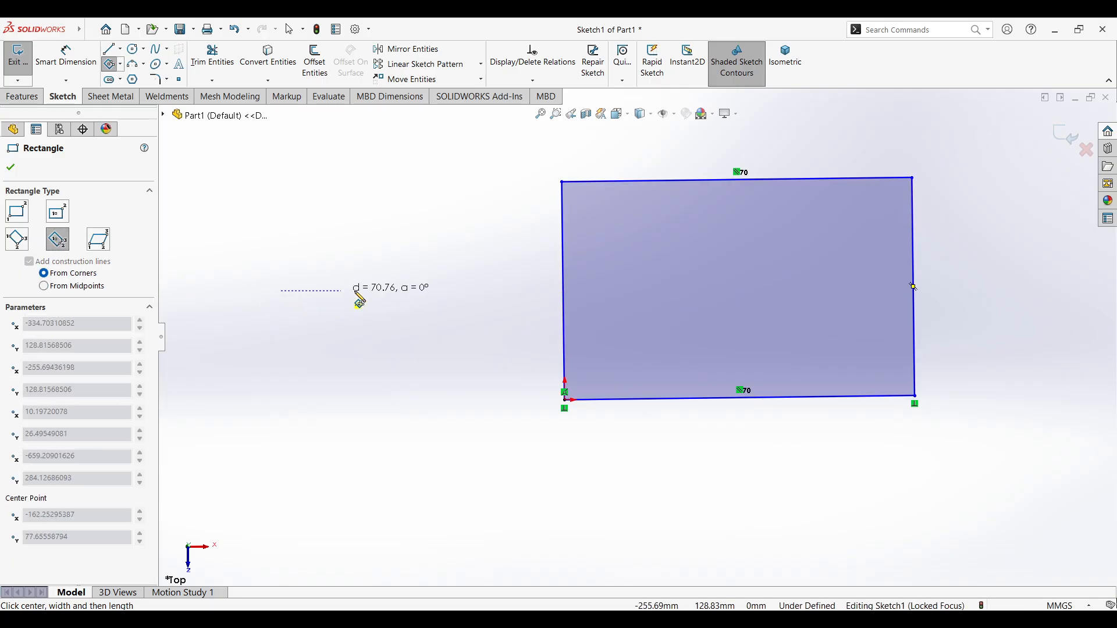
pyautogui.click(526, 291)
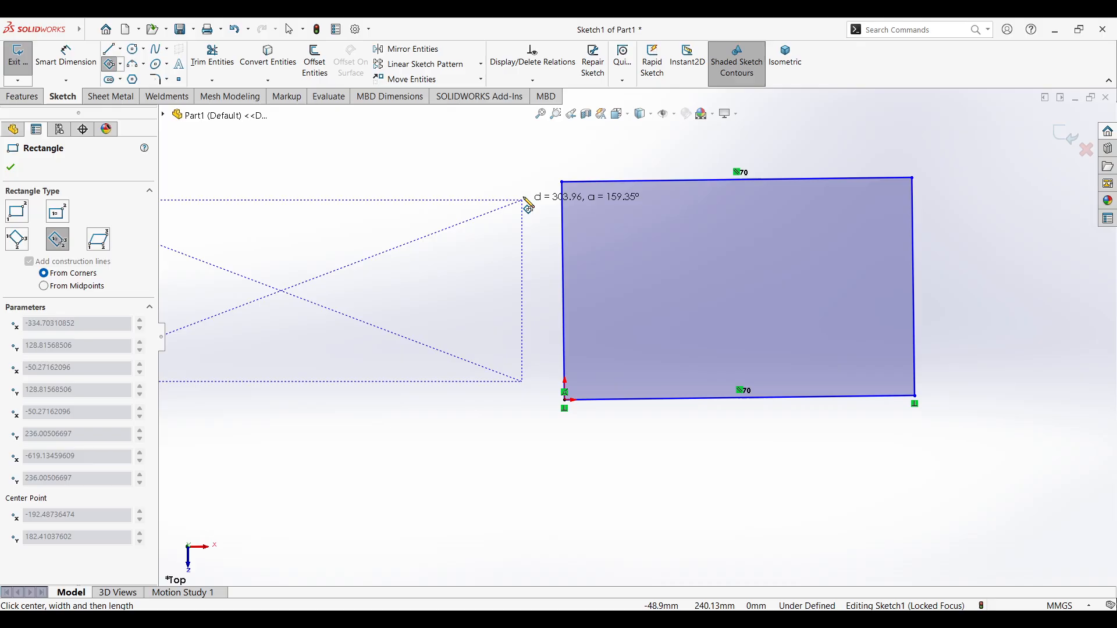
pyautogui.scroll(2, 530, 156)
pyautogui.scroll(-6, 530, 158)
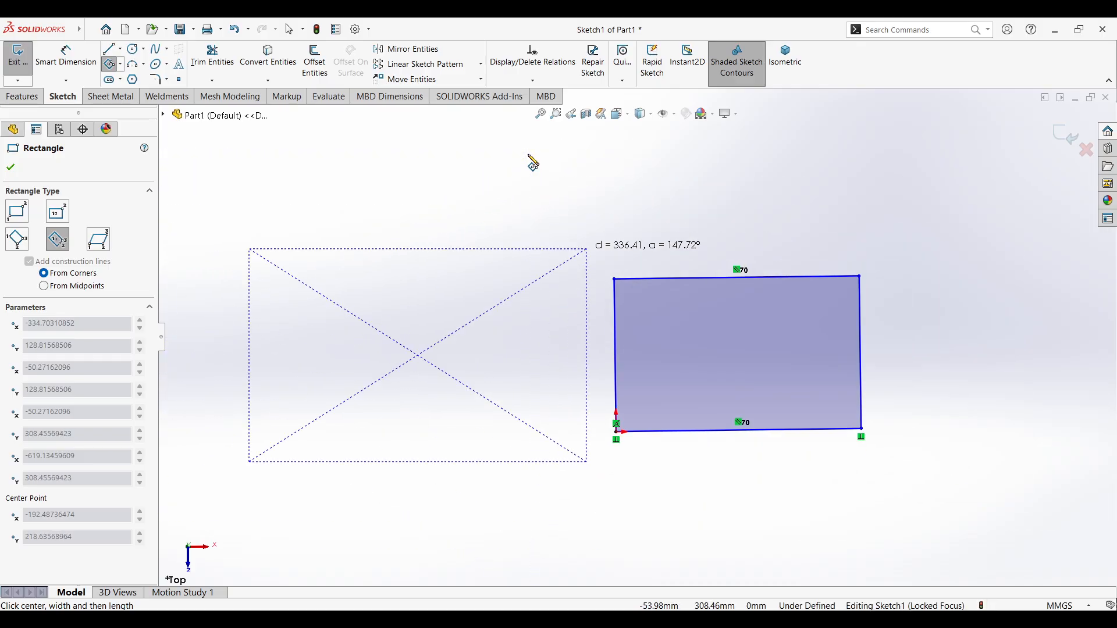
pyautogui.click(579, 271)
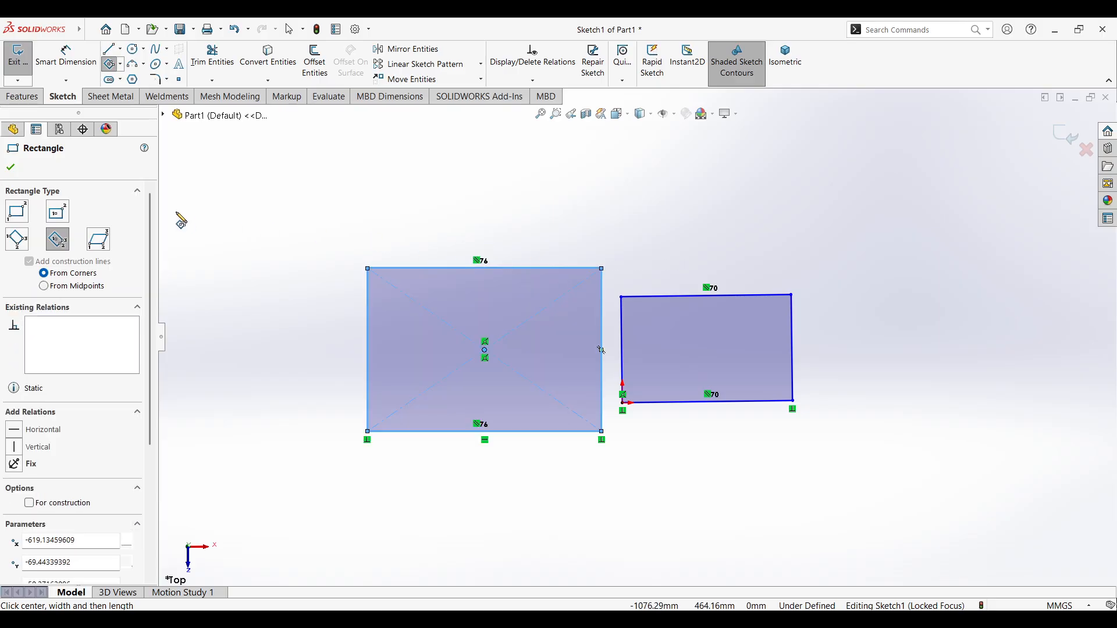
# - Draw a horizontal 3 point corner rectangle above the other two rectangles, about 668 mm wide and 137 mm high
pyautogui.click(18, 242)
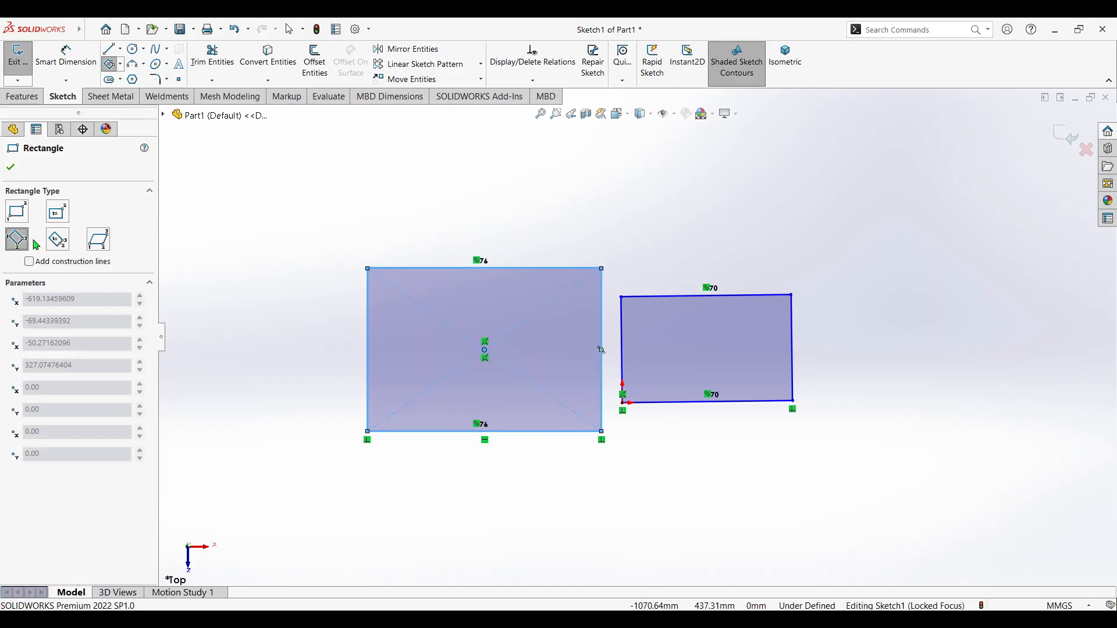
pyautogui.click(378, 196)
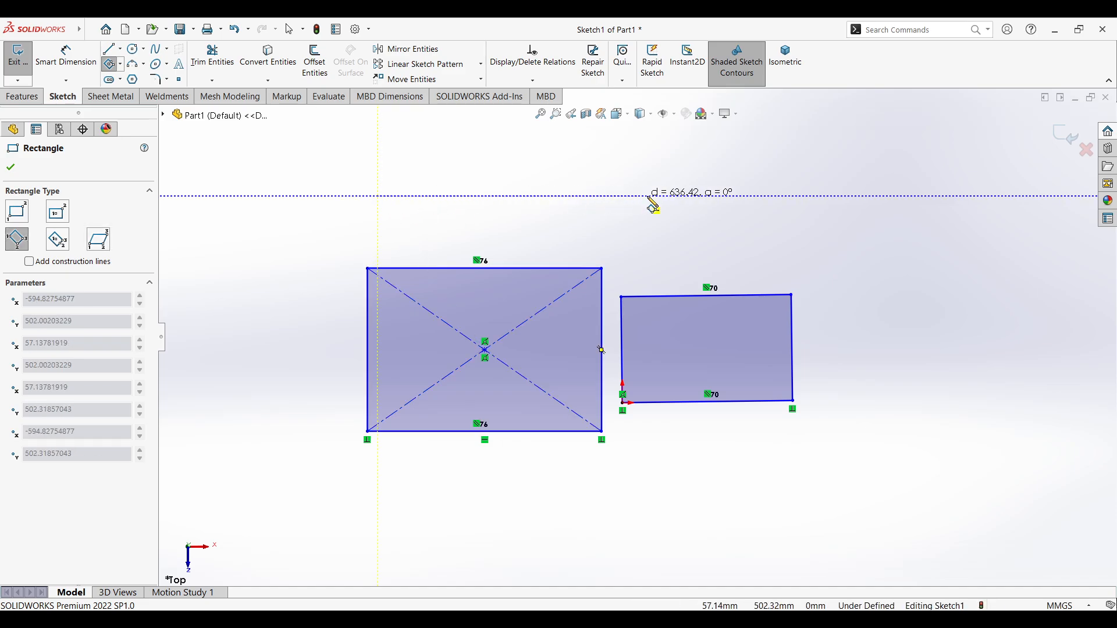
pyautogui.click(653, 197)
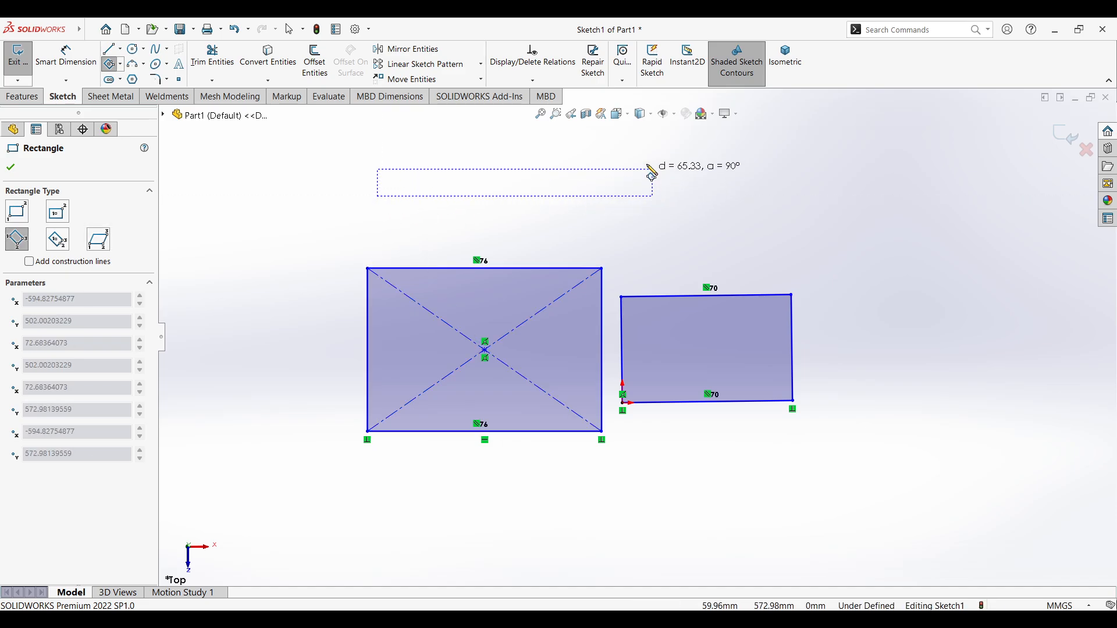
pyautogui.click(653, 140)
# - Draw a 3 point center rectangle about 865 mm by 837 mm, centred below the existing center rectangle, and exit the sketch
pyautogui.click(57, 239)
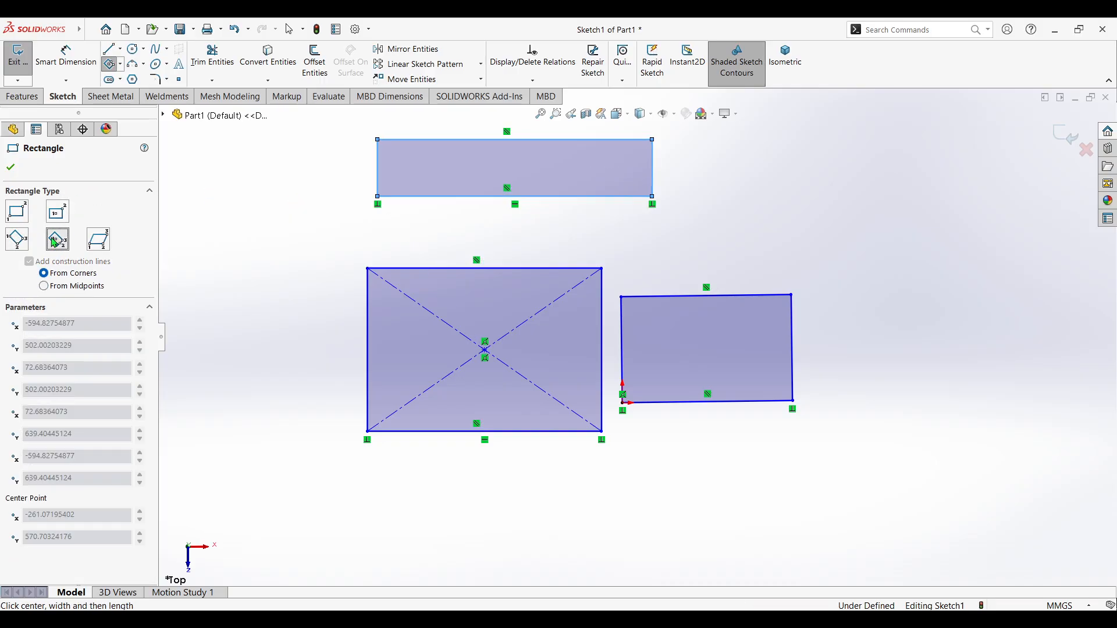
pyautogui.click(467, 504)
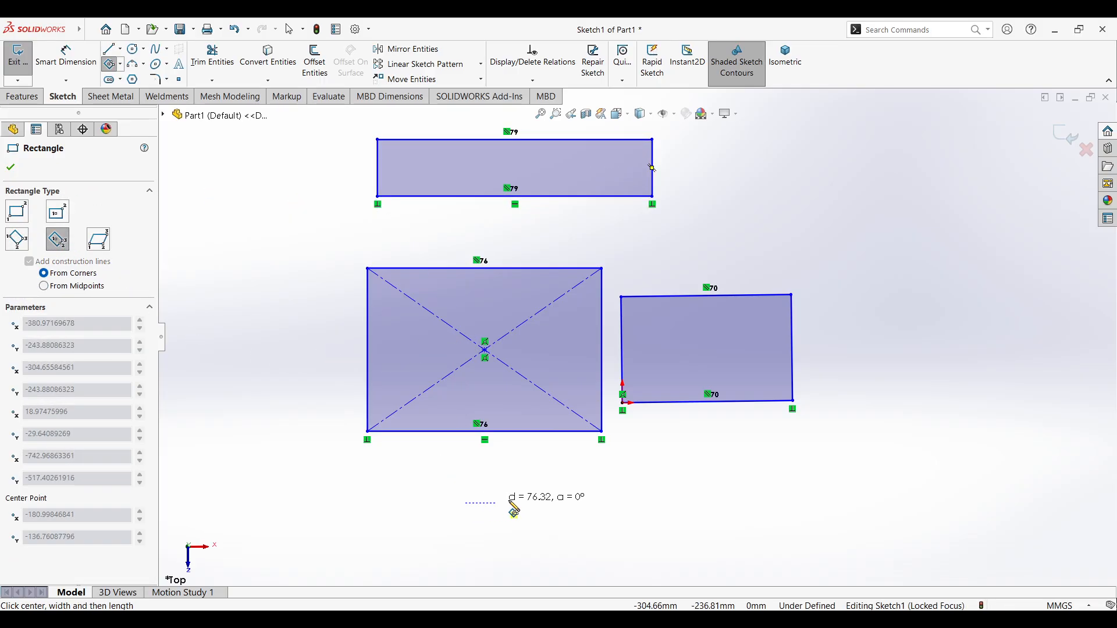
pyautogui.click(644, 504)
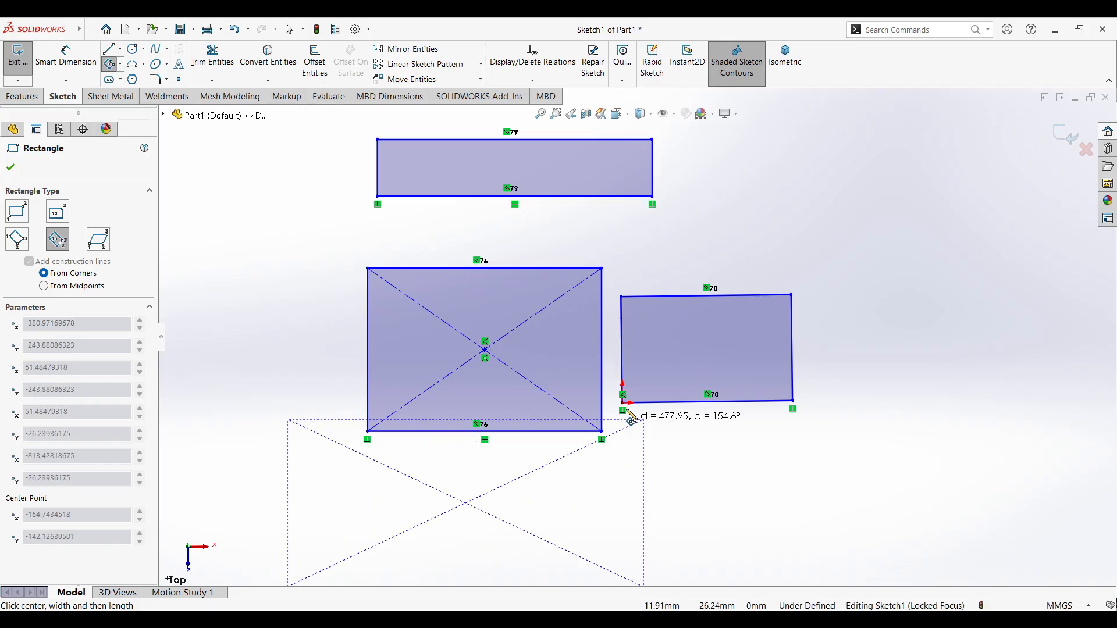
pyautogui.click(624, 340)
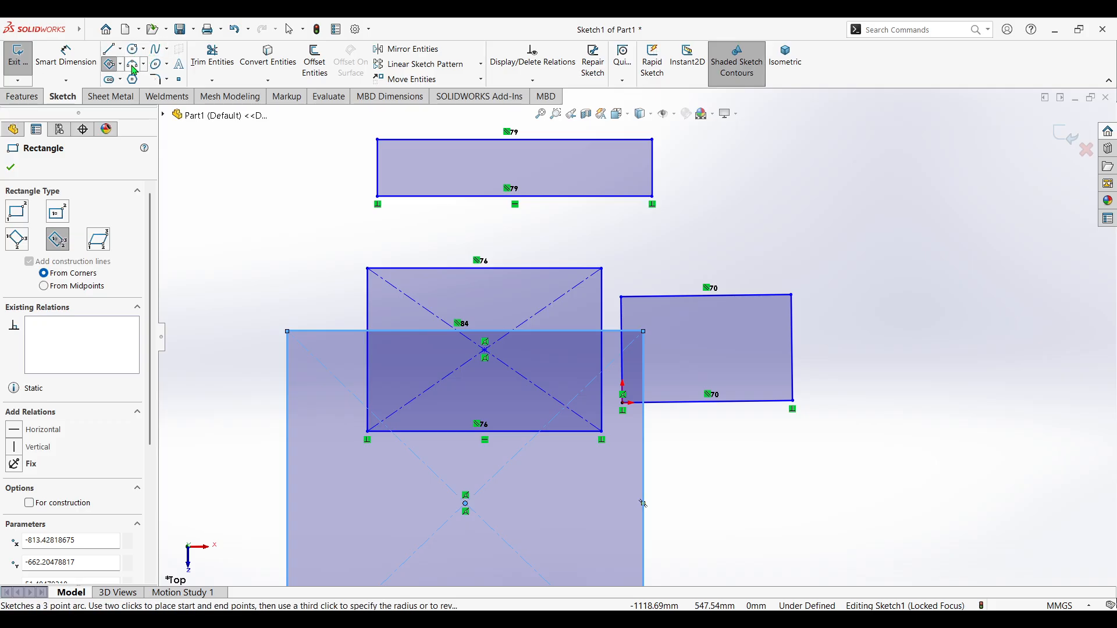
pyautogui.click(14, 64)
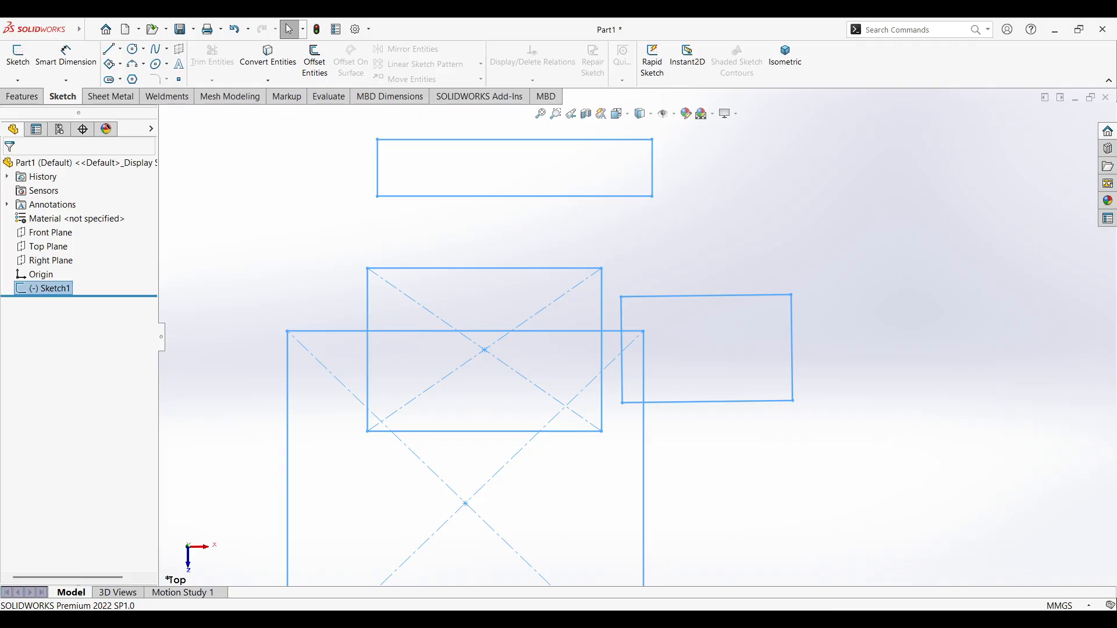